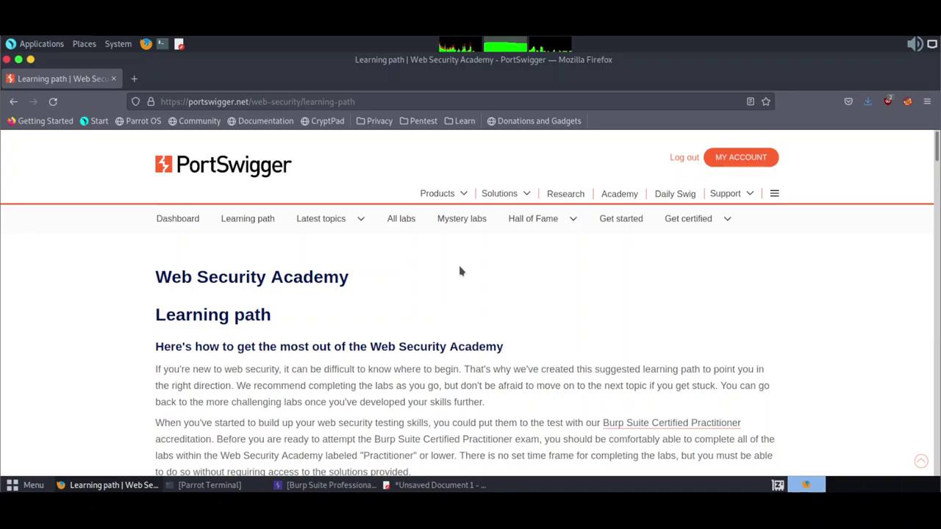
- Scroll down the Learning path page to the SQL injection topic card
scroll(460, 272, down, 2)
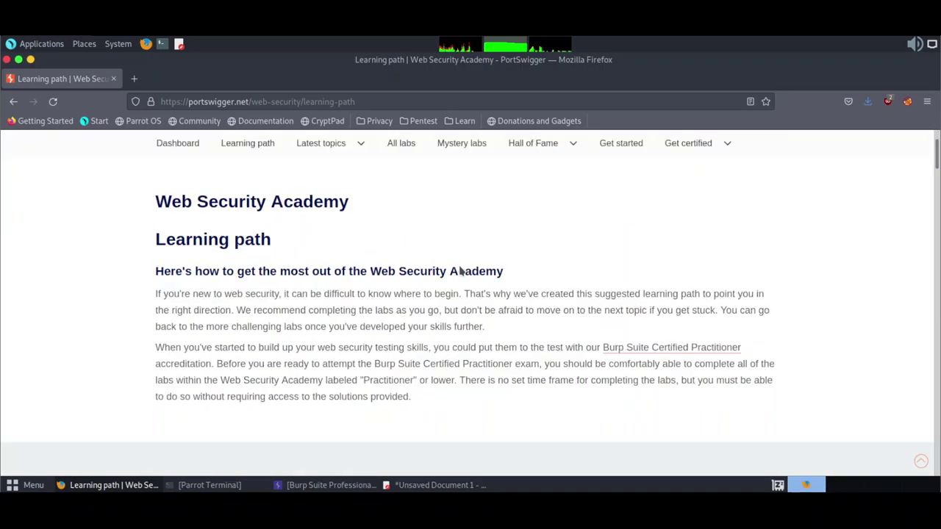
scroll(456, 279, down, 2)
scroll(453, 284, down, 3)
scroll(442, 285, down, 2)
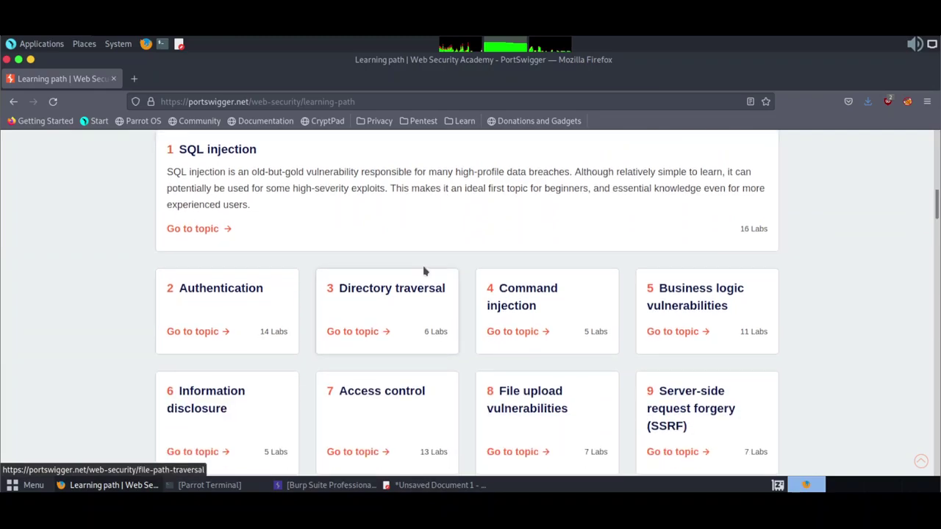
- Open the SQL injection topic and go to the 'SQL injection vulnerability allowing login bypass' lab
click(237, 156)
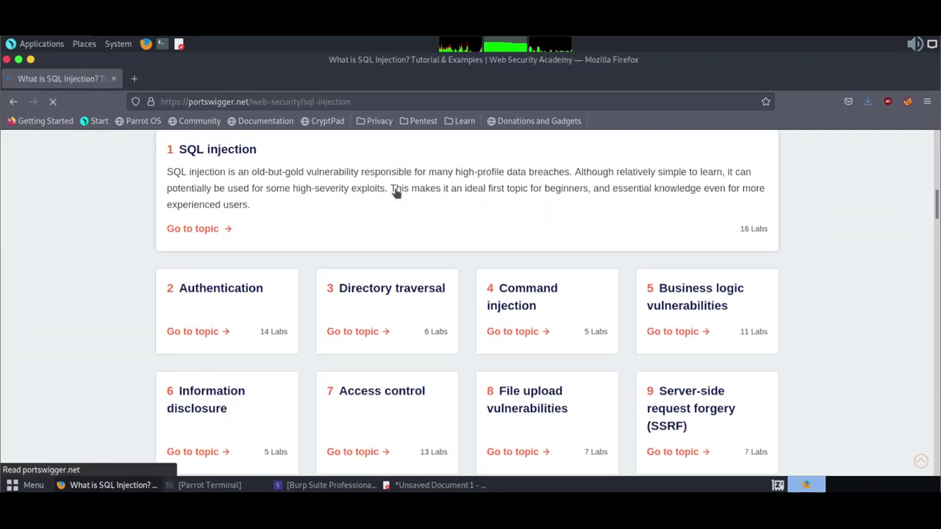
scroll(397, 284, down, 4)
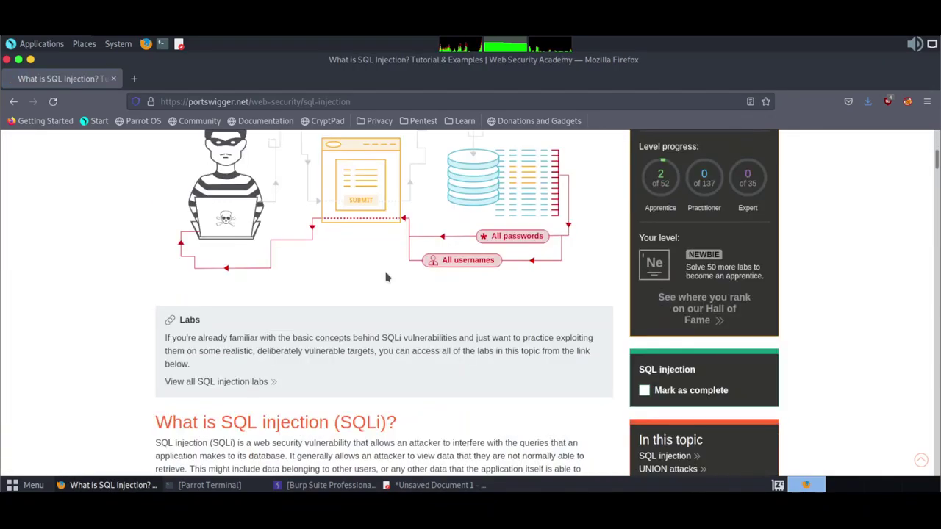
scroll(393, 281, down, 3)
scroll(386, 274, down, 3)
scroll(384, 274, down, 5)
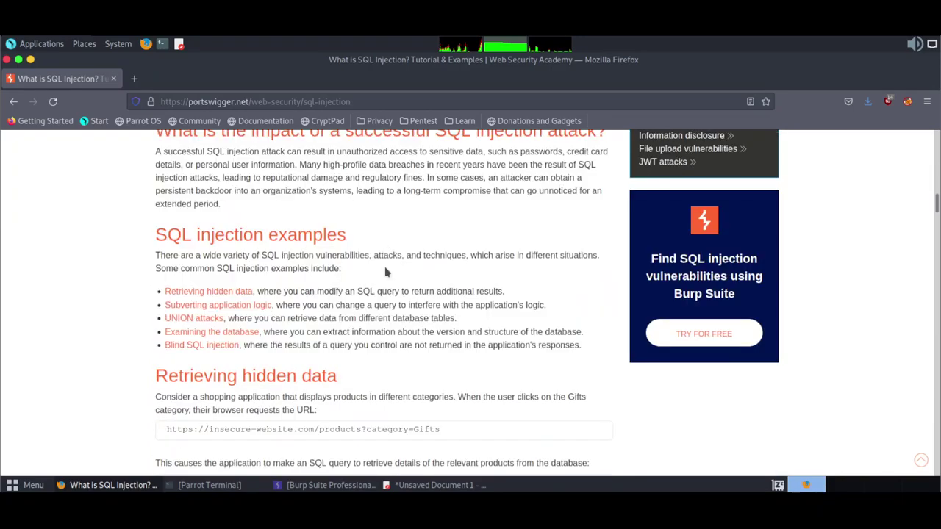
scroll(384, 270, down, 3)
scroll(384, 267, down, 3)
scroll(383, 266, down, 3)
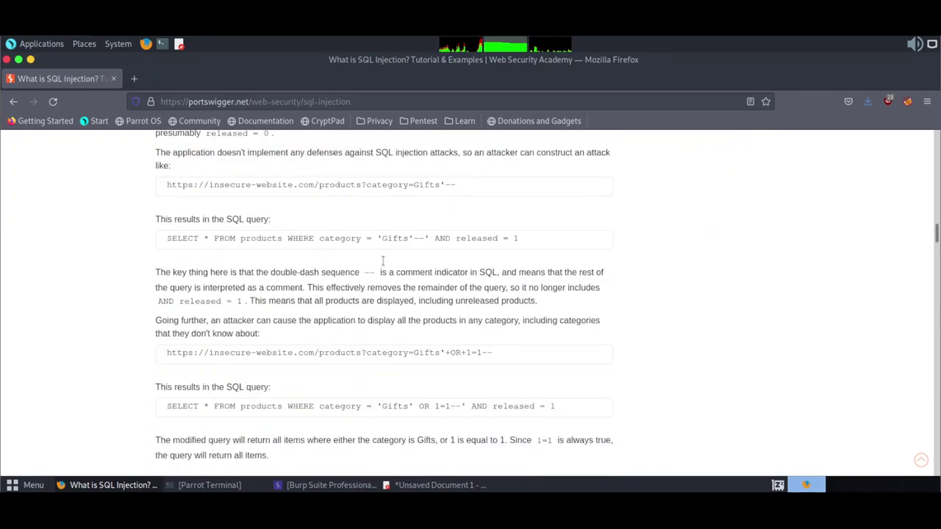
scroll(383, 267, down, 5)
scroll(383, 266, down, 3)
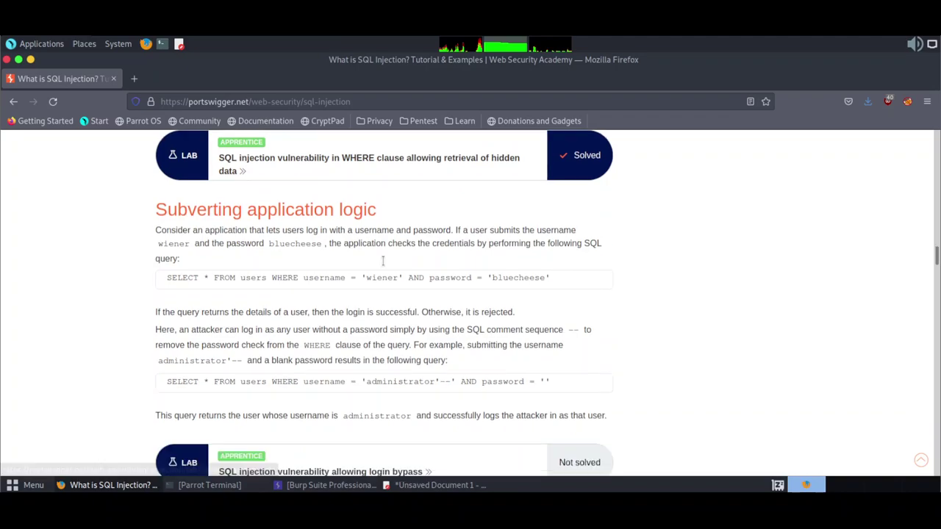
scroll(383, 266, down, 4)
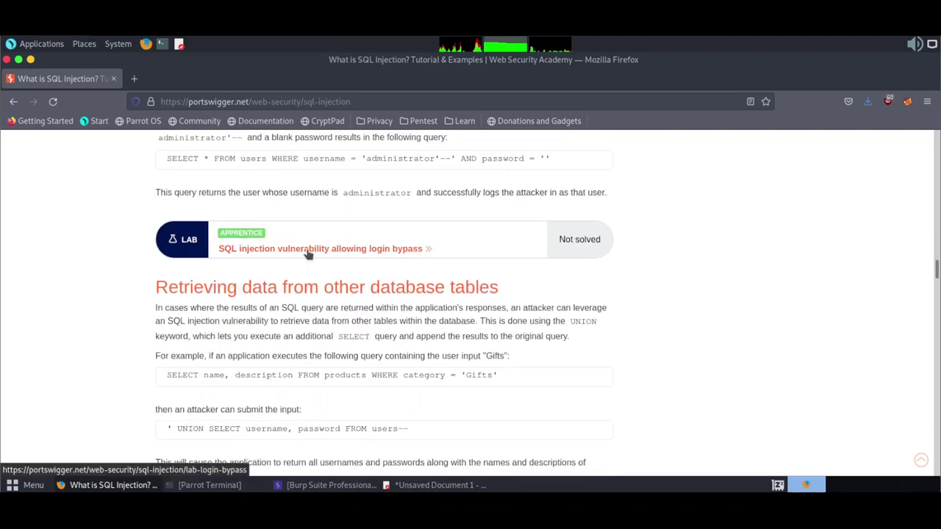
click(308, 252)
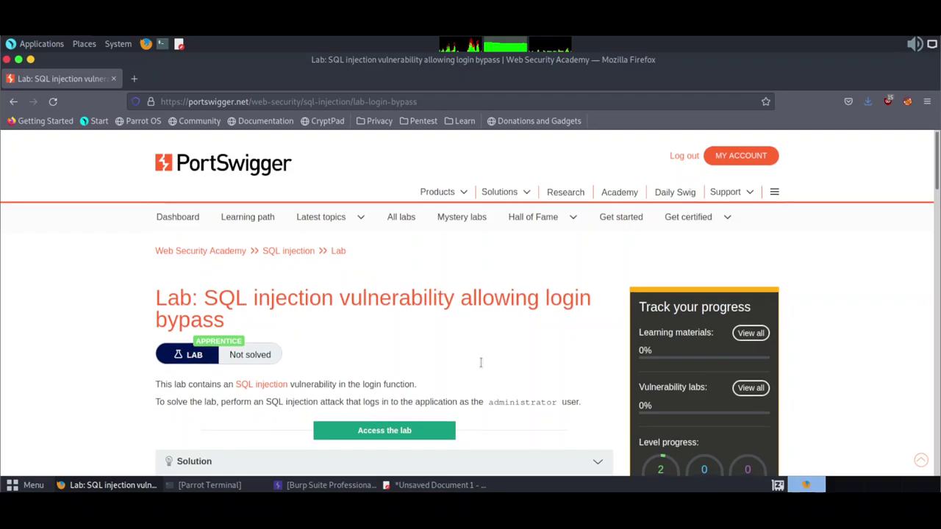
- Expand the lab's Solution and read its steps, noting the administrator'-- username payload
scroll(481, 364, down, 3)
click(409, 286)
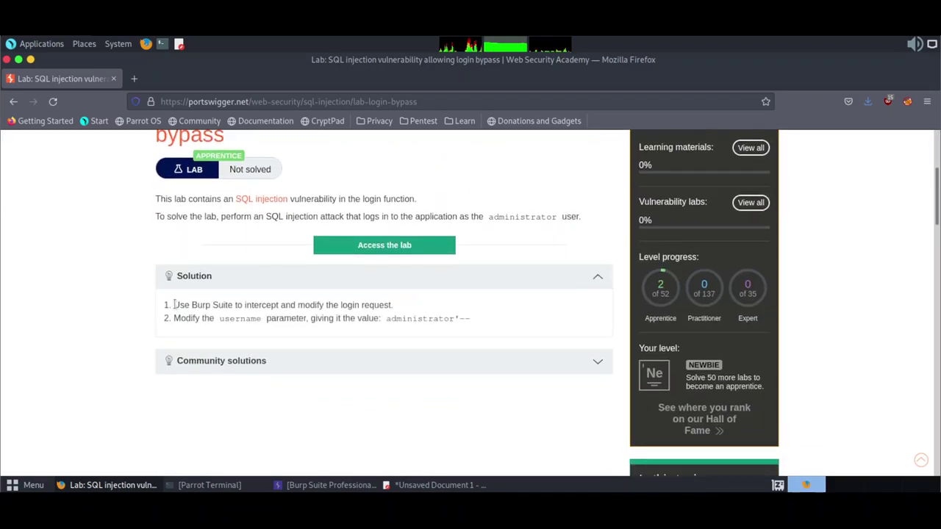
drag(175, 304, 386, 304)
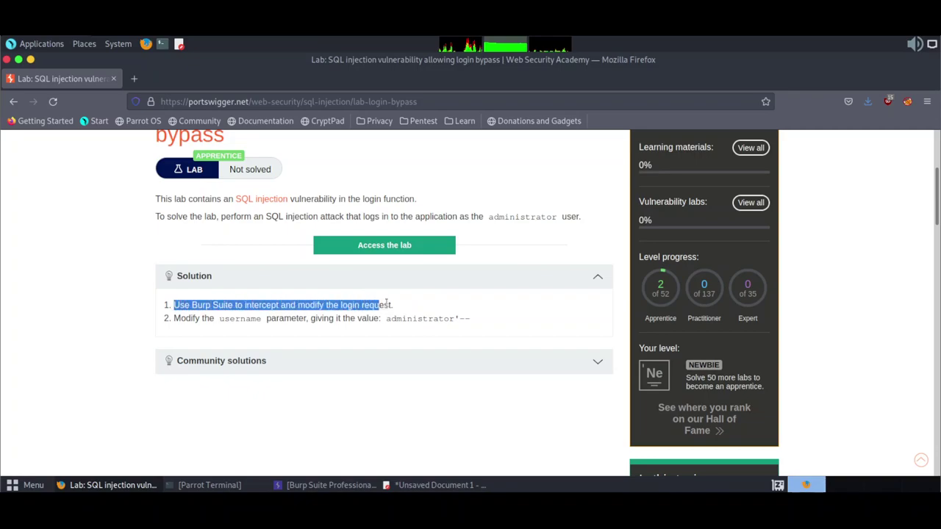
click(428, 308)
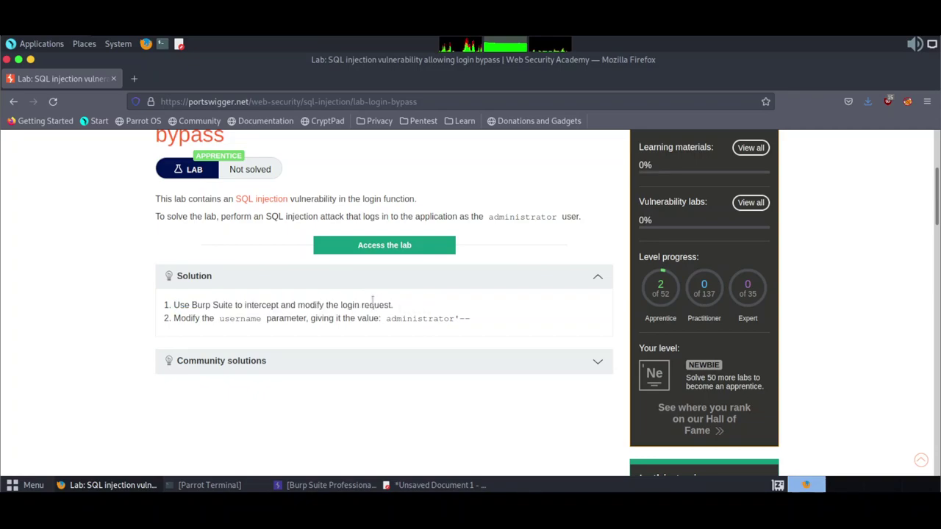
drag(297, 304, 358, 304)
click(235, 318)
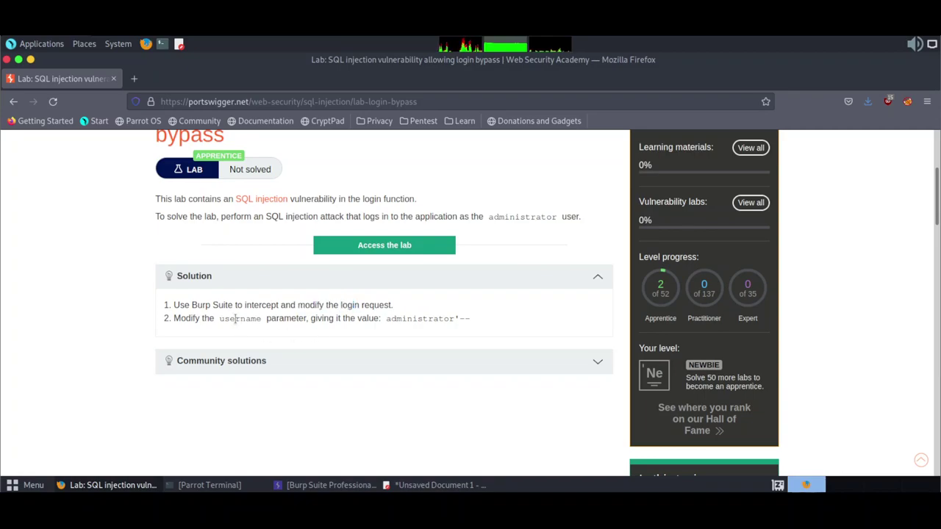
drag(221, 319, 261, 318)
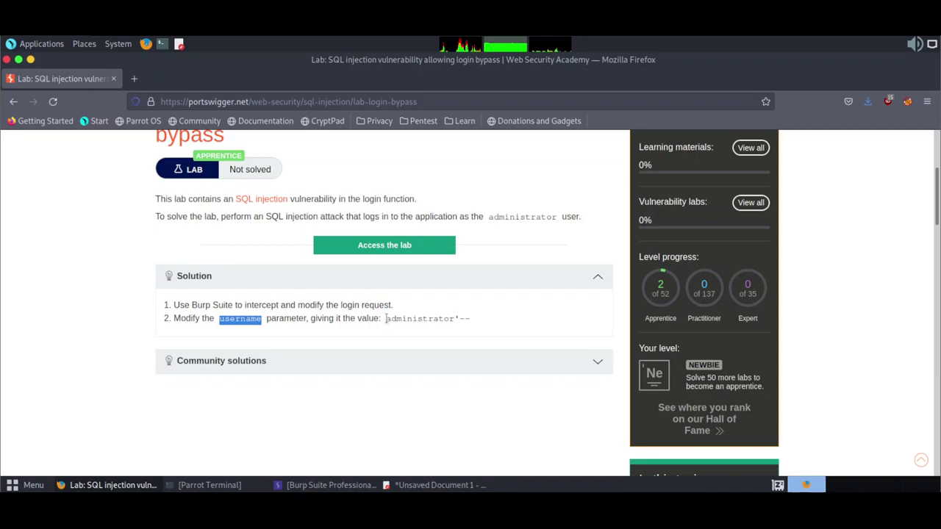
drag(386, 319, 478, 332)
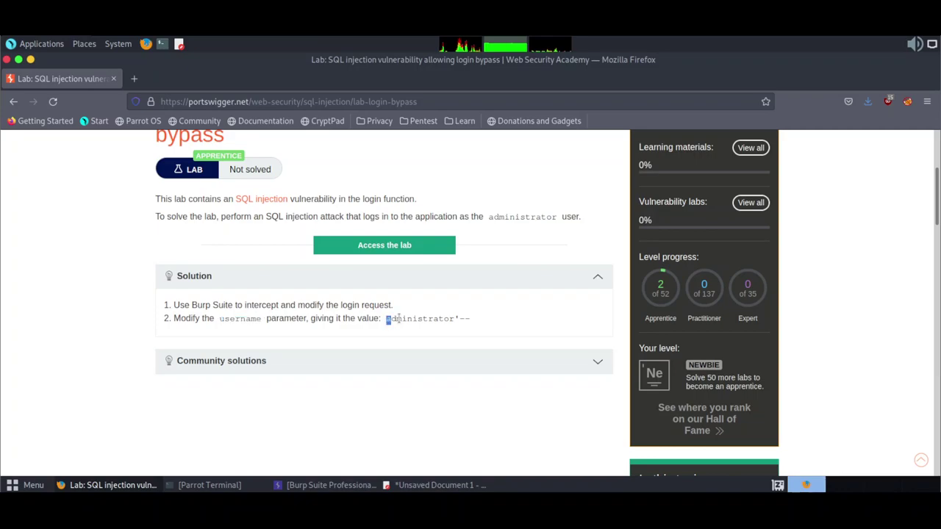
click(474, 337)
- Expand the Community solutions video walkthroughs and scroll back up
click(461, 362)
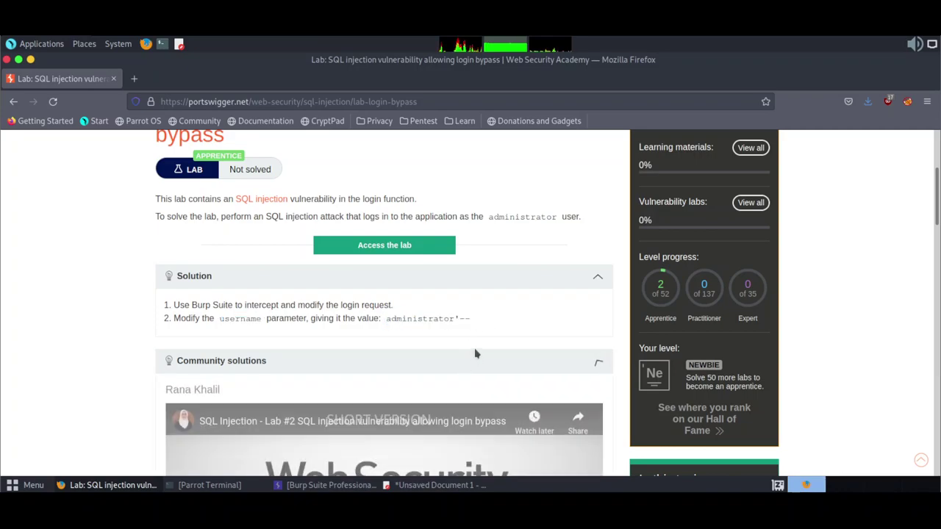
scroll(474, 355, down, 3)
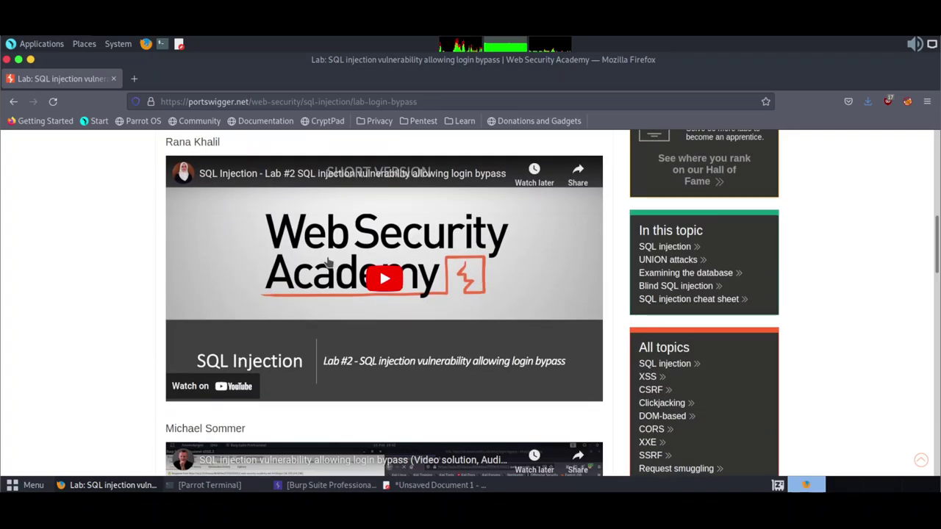
scroll(328, 263, down, 3)
scroll(328, 262, up, 3)
scroll(329, 259, up, 3)
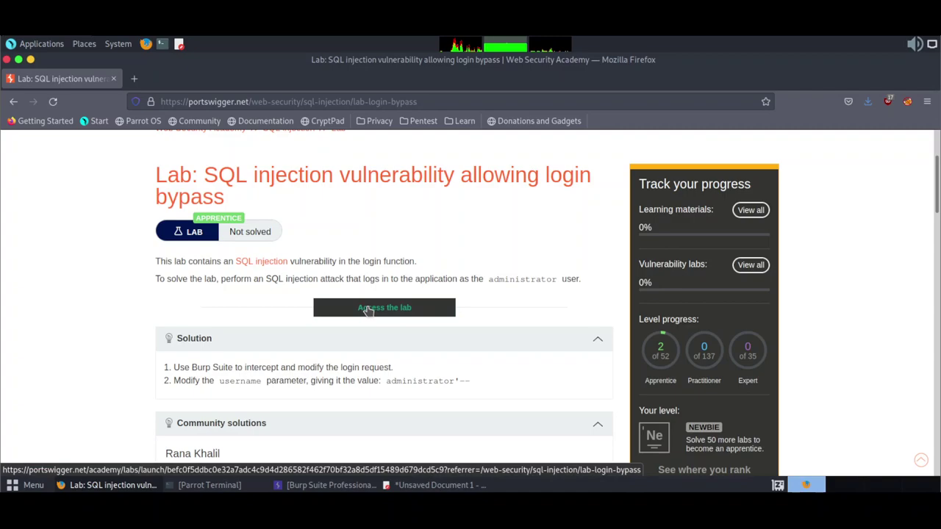
- Launch the lab via 'Access the lab' in a new tab, then bring up Burp Suite
right_click(367, 310)
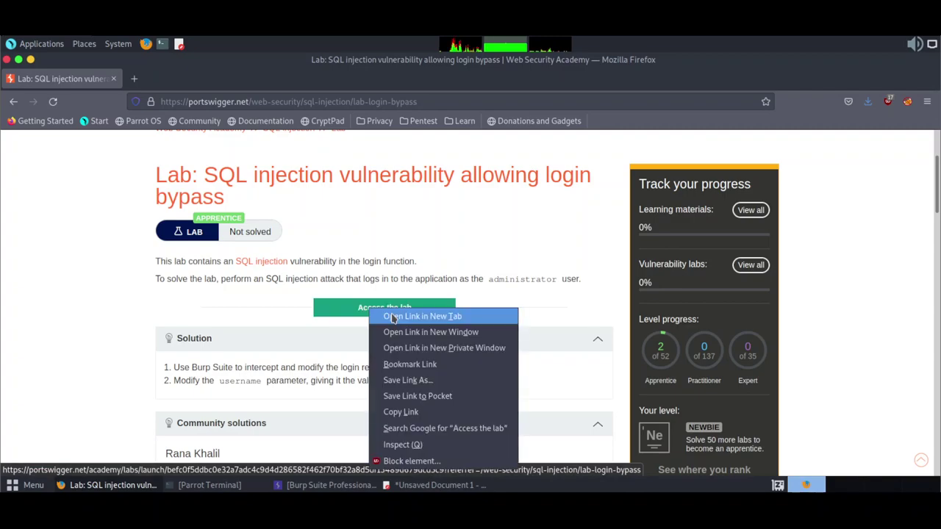
click(422, 317)
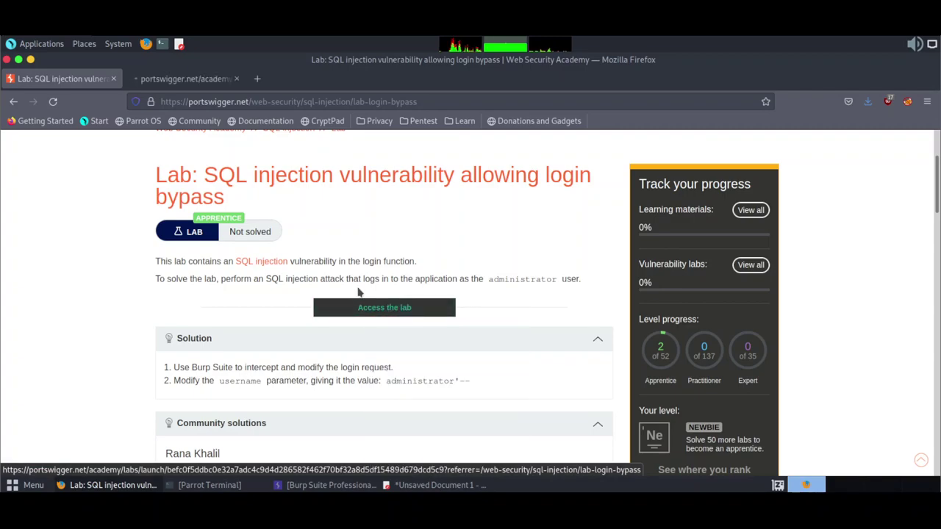
click(184, 81)
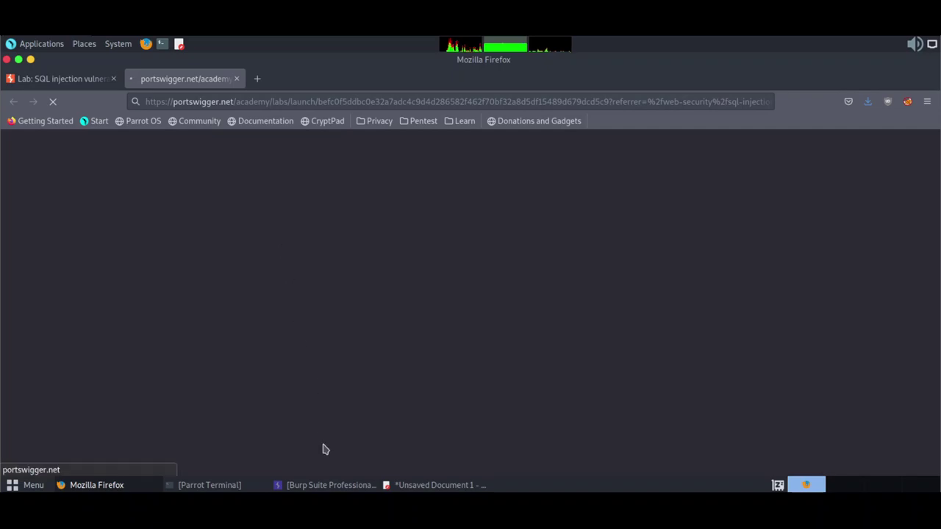
click(331, 485)
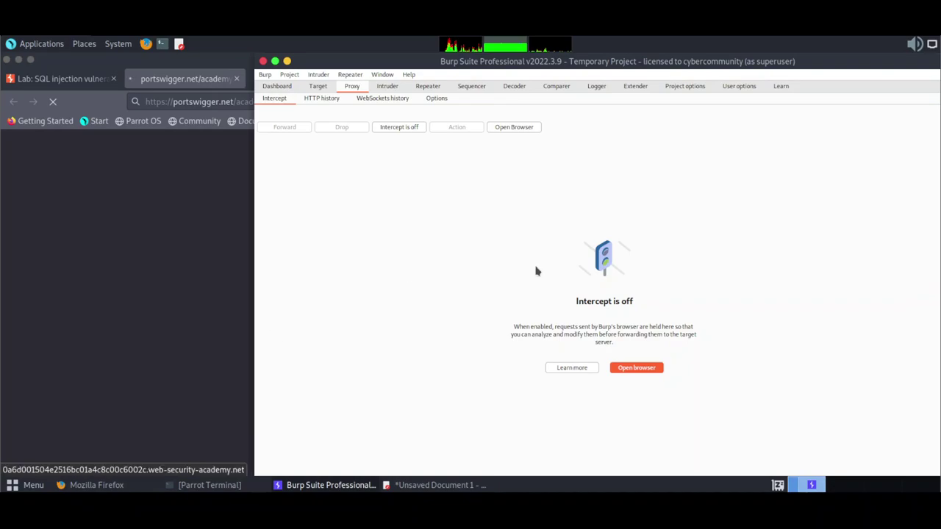
- Bring Firefox in front of Burp Suite to view the lab's 'We like to shop' storefront
click(187, 229)
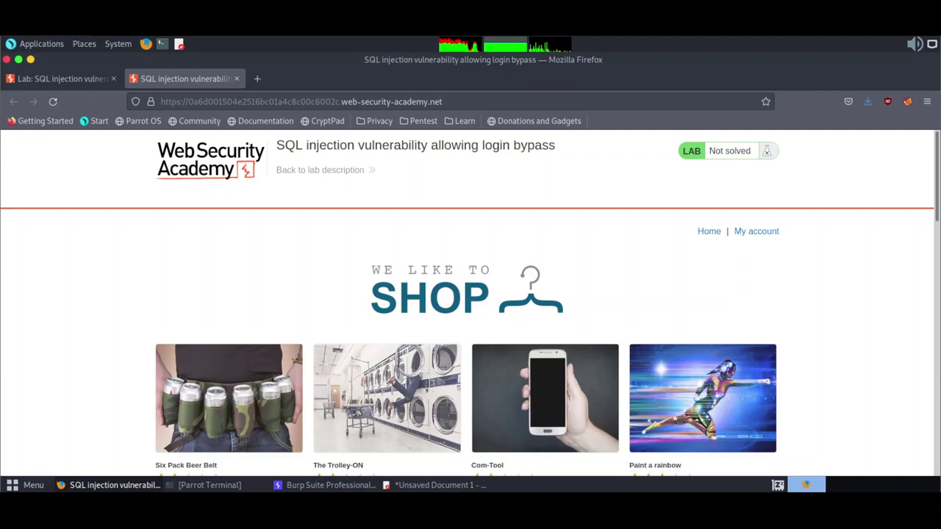
- Review the administrator'-- username payload in the Solution, then open the lab's login page via My account
click(331, 485)
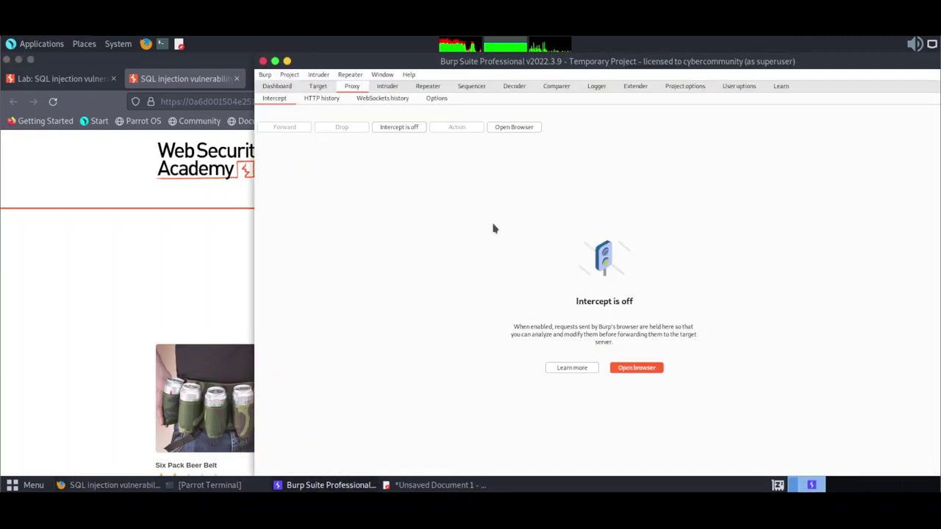
click(191, 276)
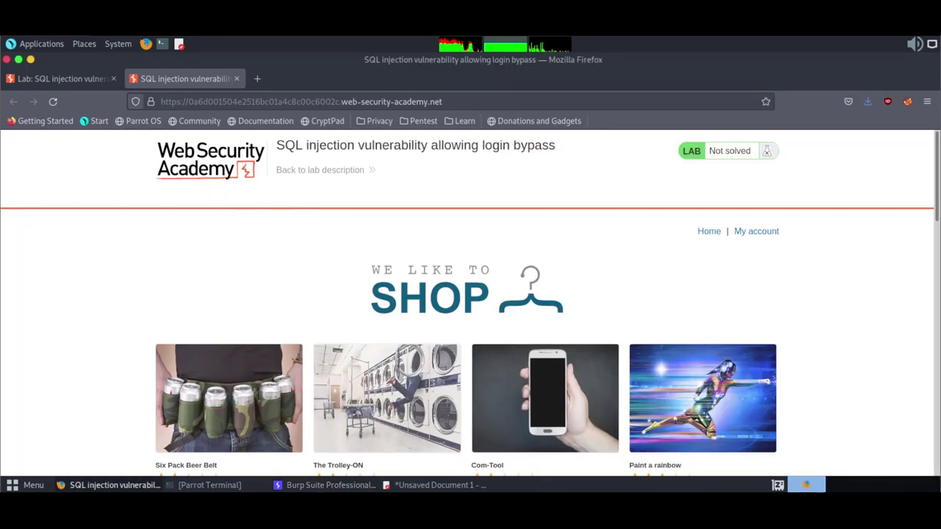
click(74, 79)
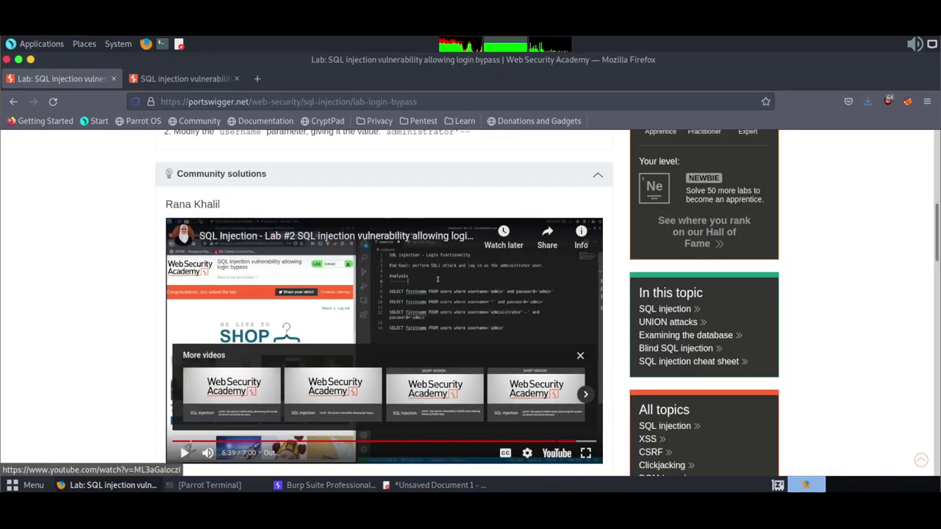
scroll(402, 358, down, 1)
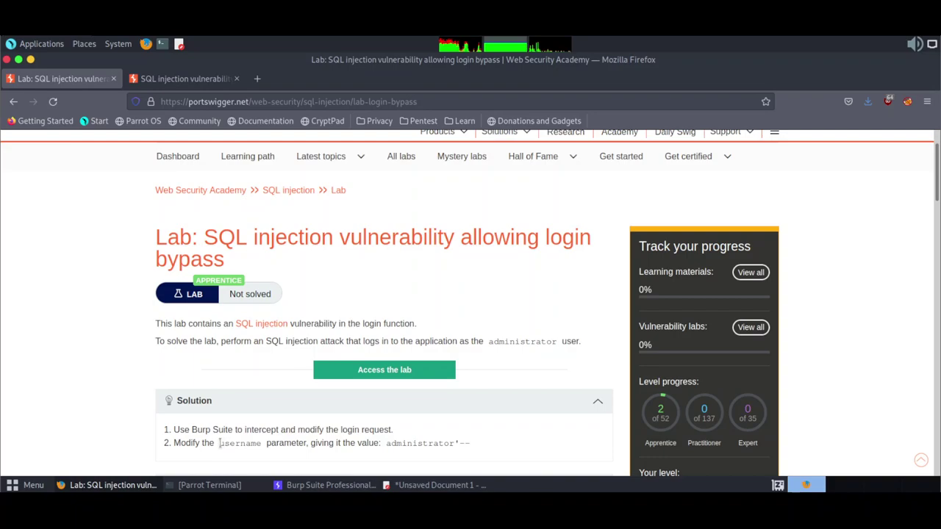
drag(219, 443, 264, 455)
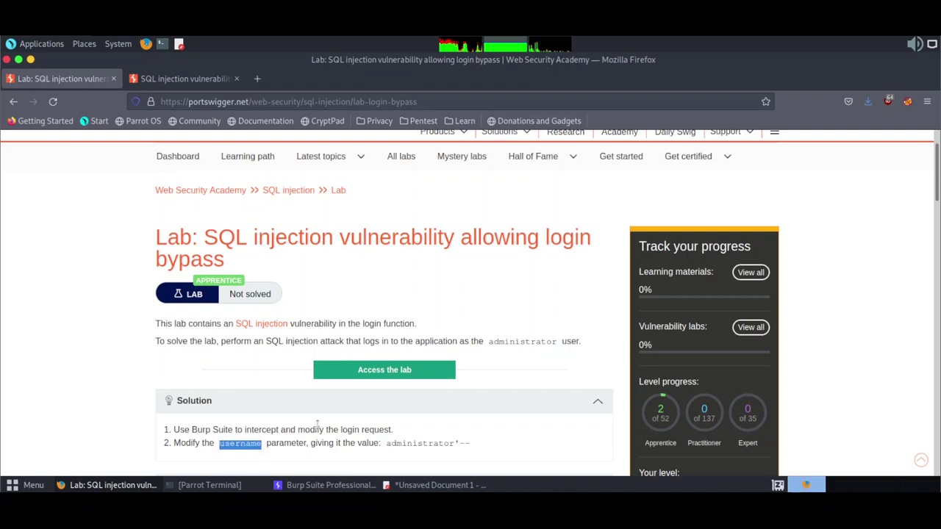
scroll(317, 425, down, 2)
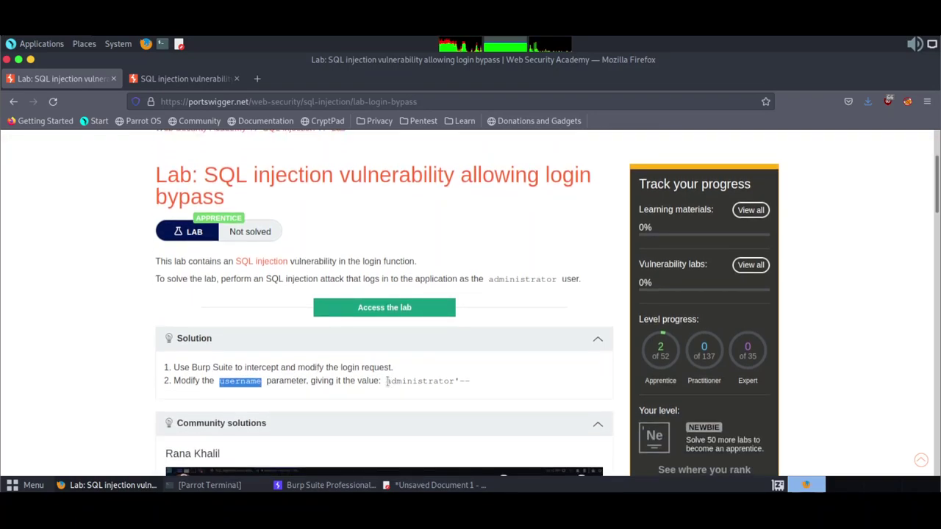
drag(387, 381, 458, 381)
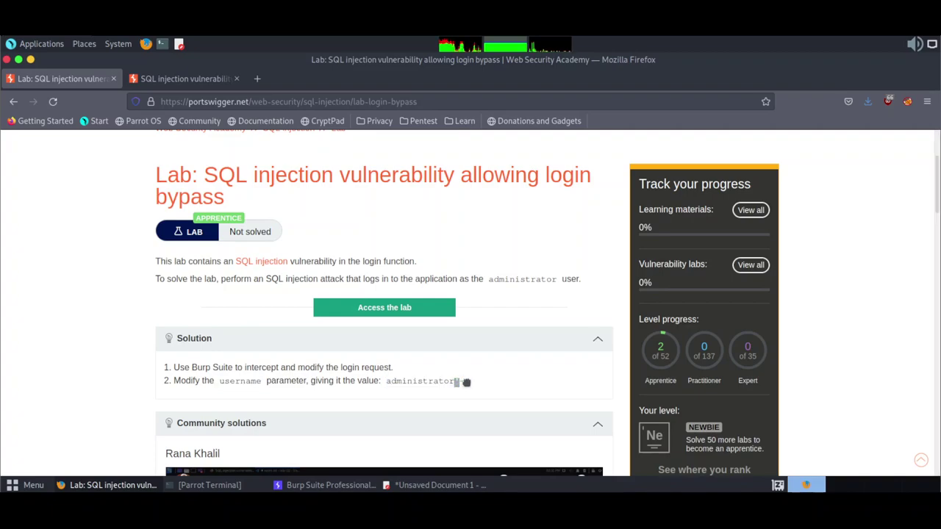
click(475, 383)
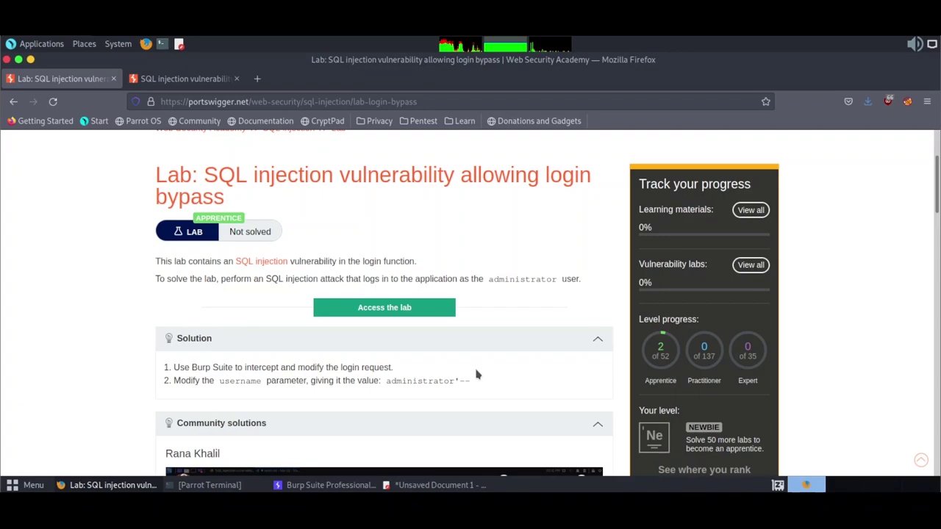
click(184, 78)
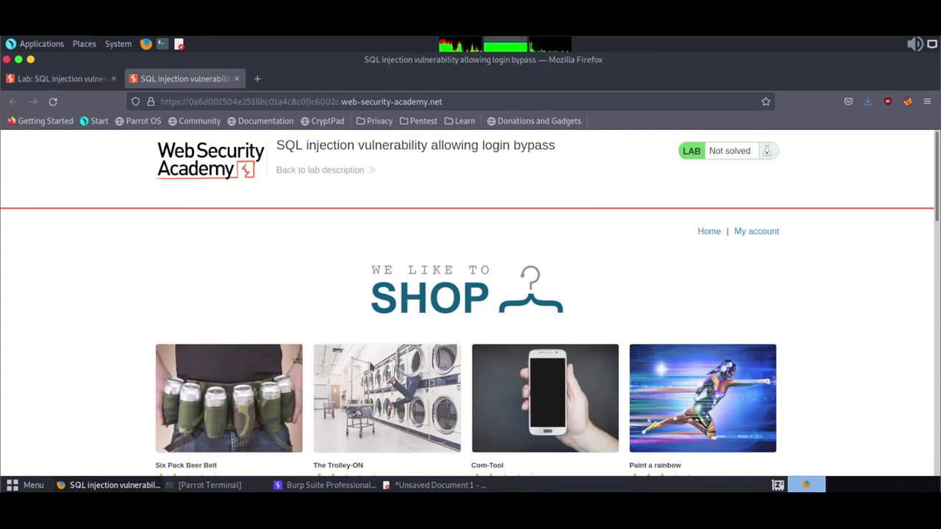
click(752, 233)
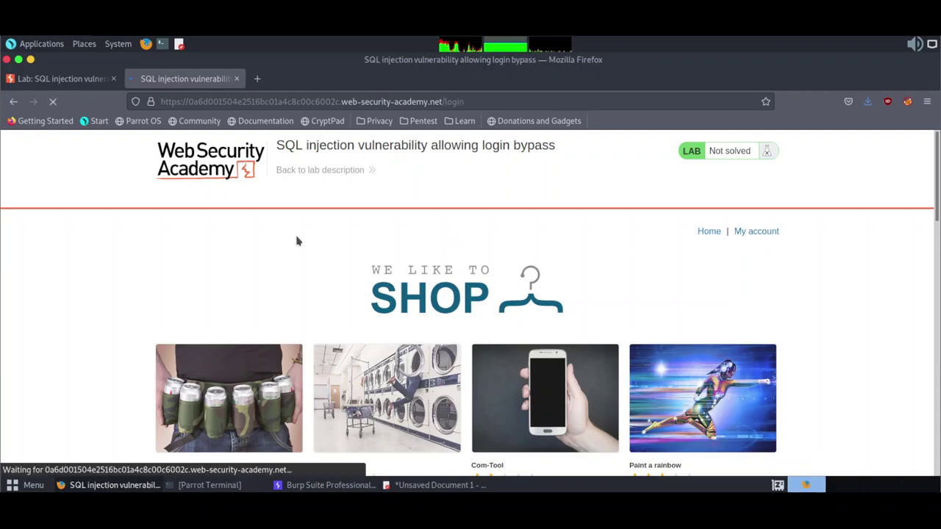
- Fill the lab login form with username administrator and an arbitrary password
click(223, 329)
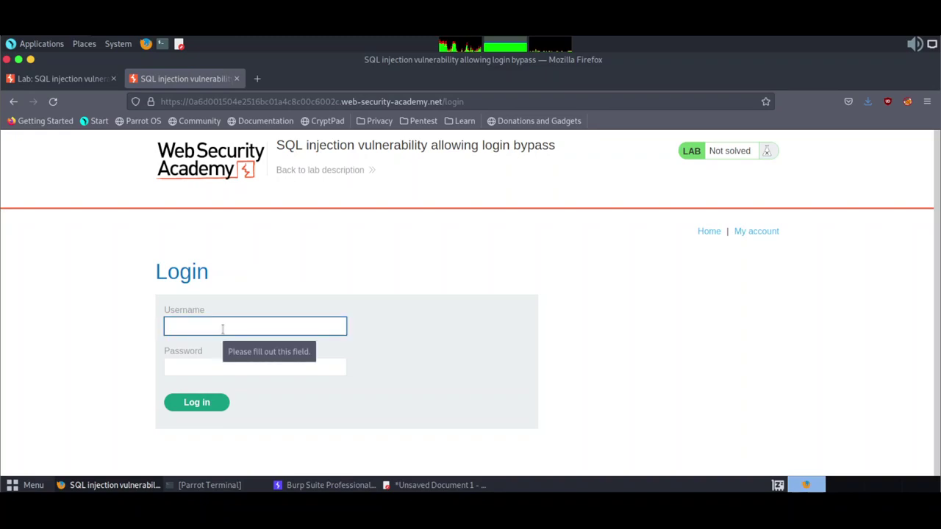
text(admi)
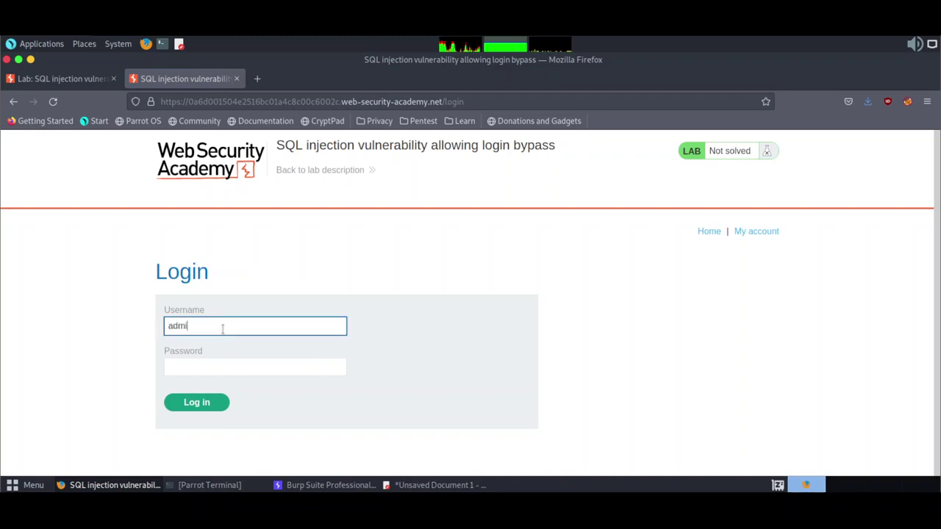
text(nistrator)
click(195, 366)
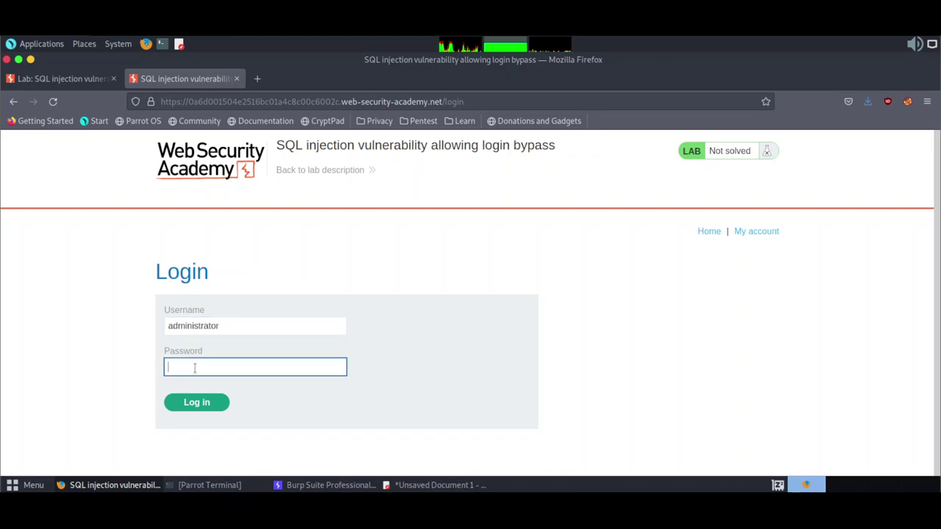
text(1236)
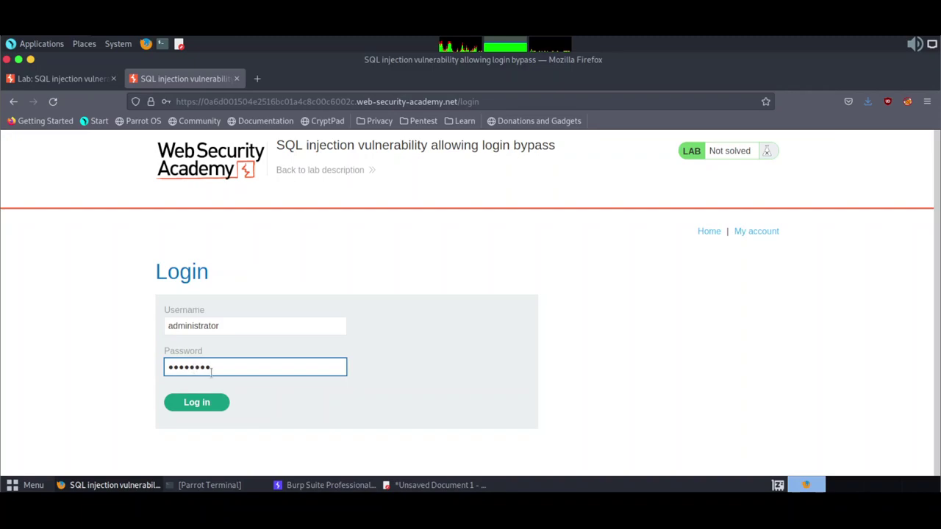
- Turn on Burp's Intercept and switch FoxyProxy to the Burp proxy profile
click(301, 485)
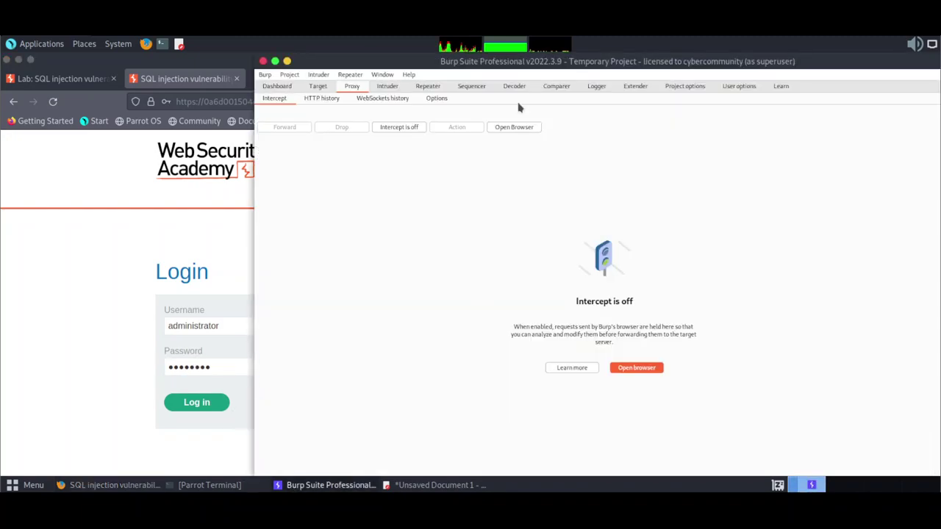
click(394, 133)
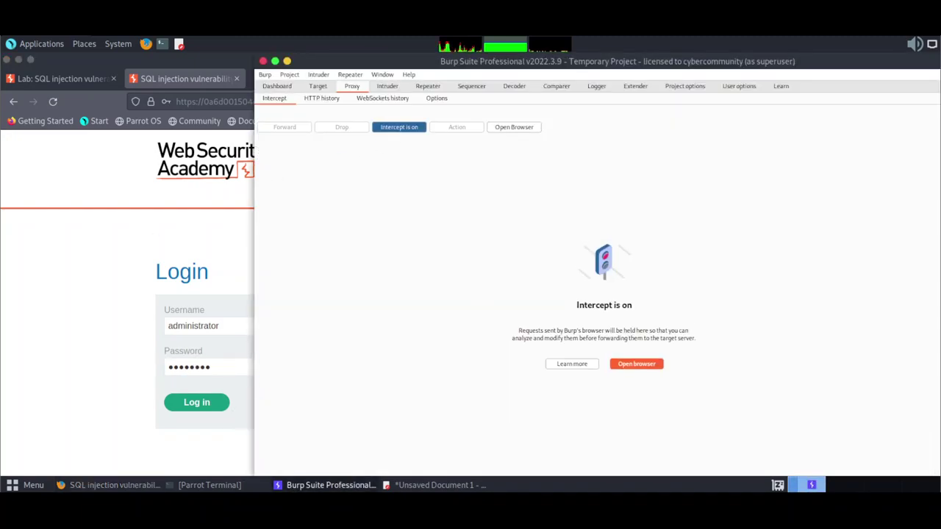
click(120, 257)
click(907, 102)
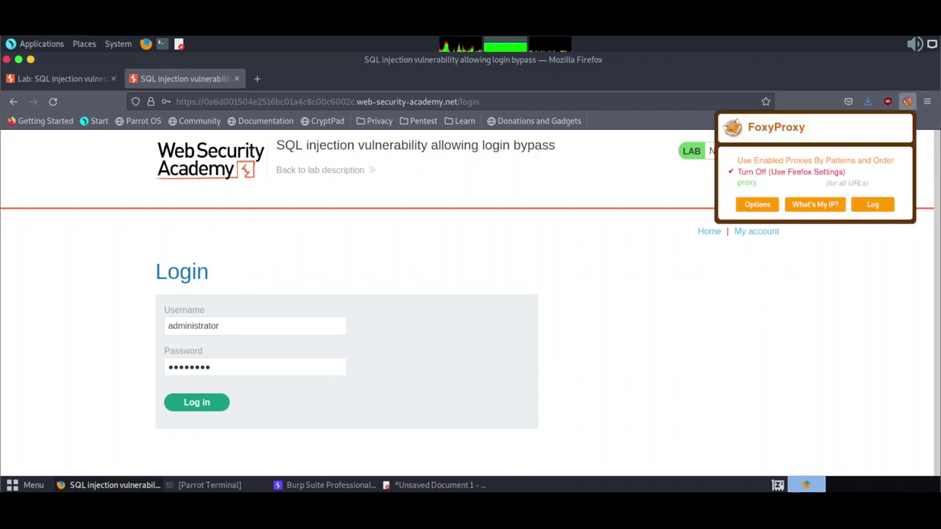
click(765, 184)
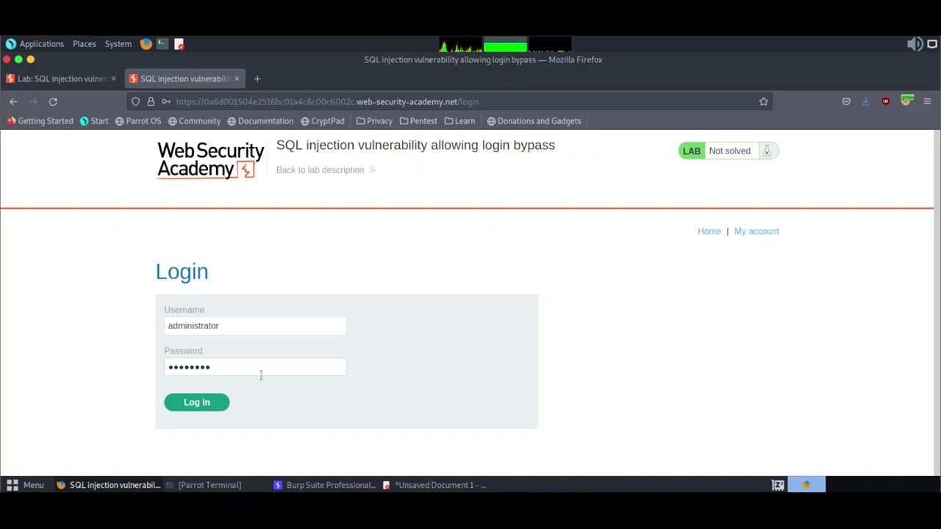
- Submit the login form and view the captured POST /login request in Burp
click(211, 410)
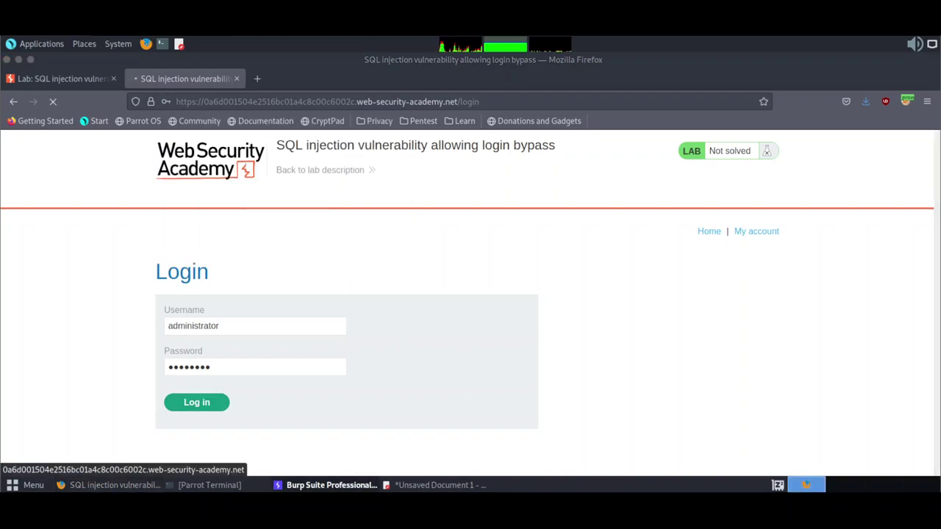
click(331, 486)
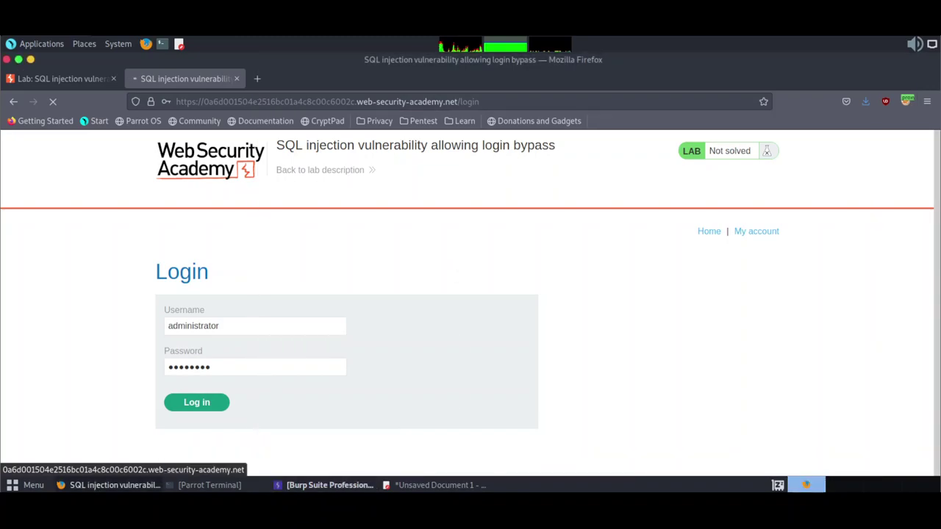
click(331, 485)
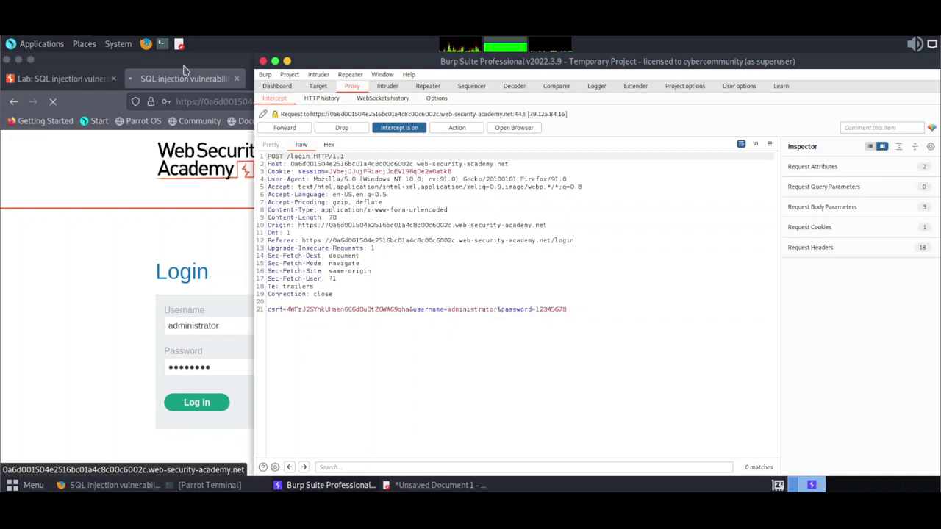
- Copy the '-- characters from the lab's Solution text
click(70, 79)
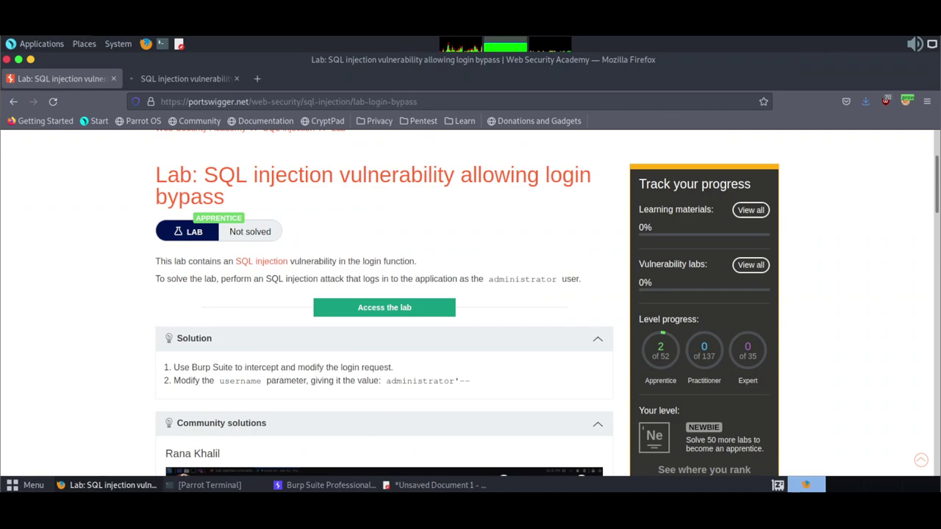
drag(462, 380, 468, 381)
right_click(466, 382)
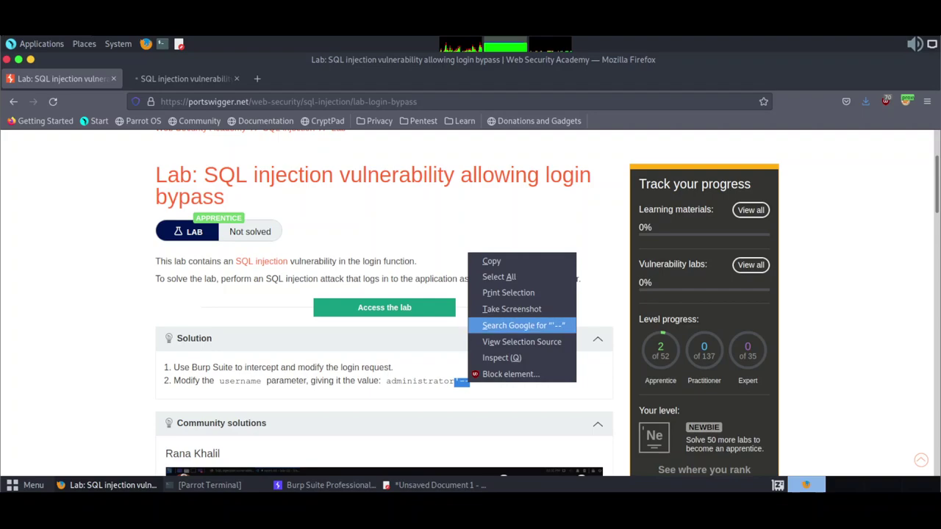
click(489, 260)
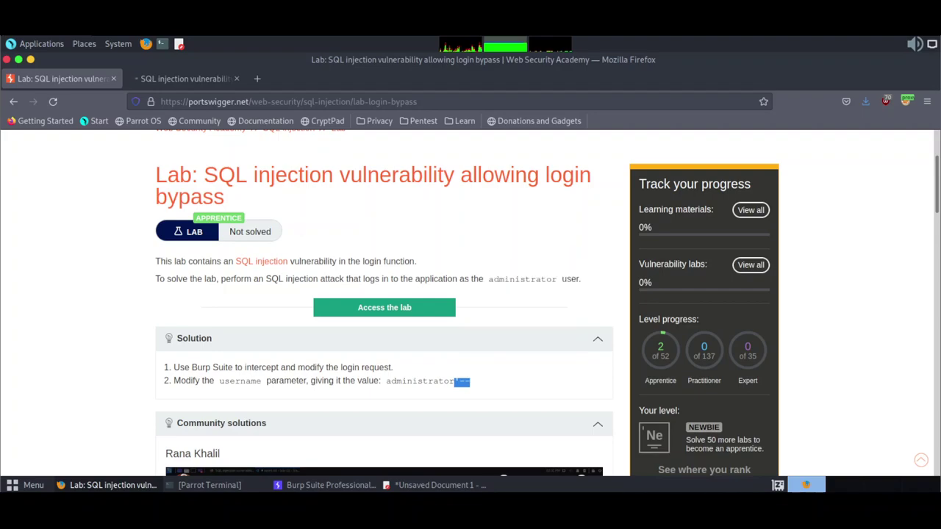
- Append '-- to the held request's username, making it administrator'--, and forward it
click(330, 485)
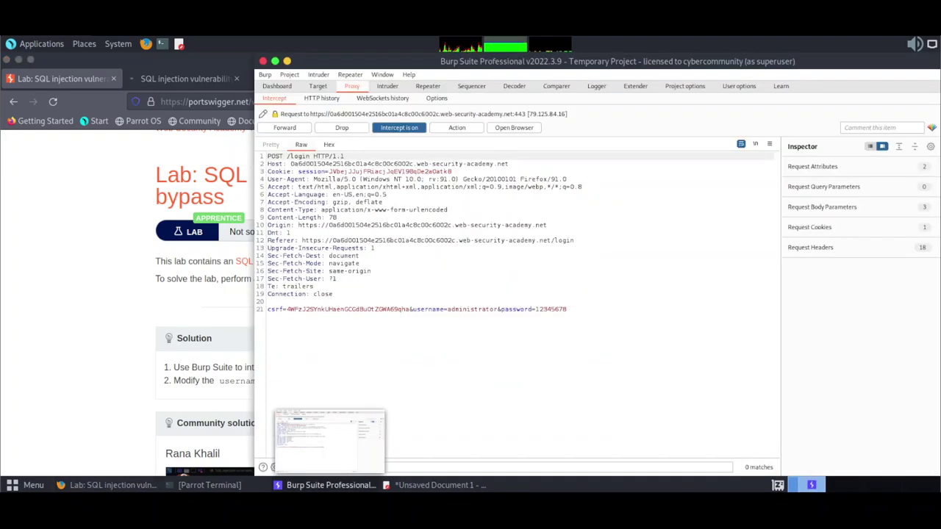
click(499, 308)
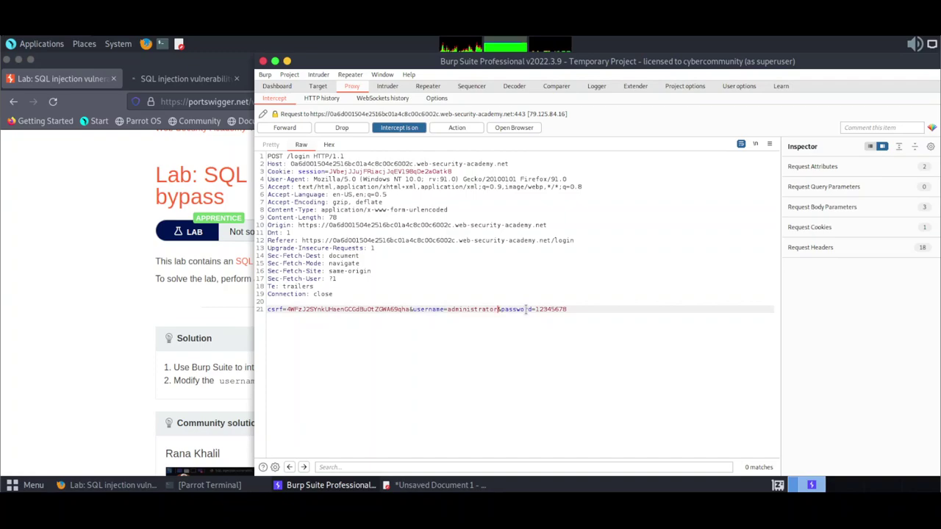
text('--)
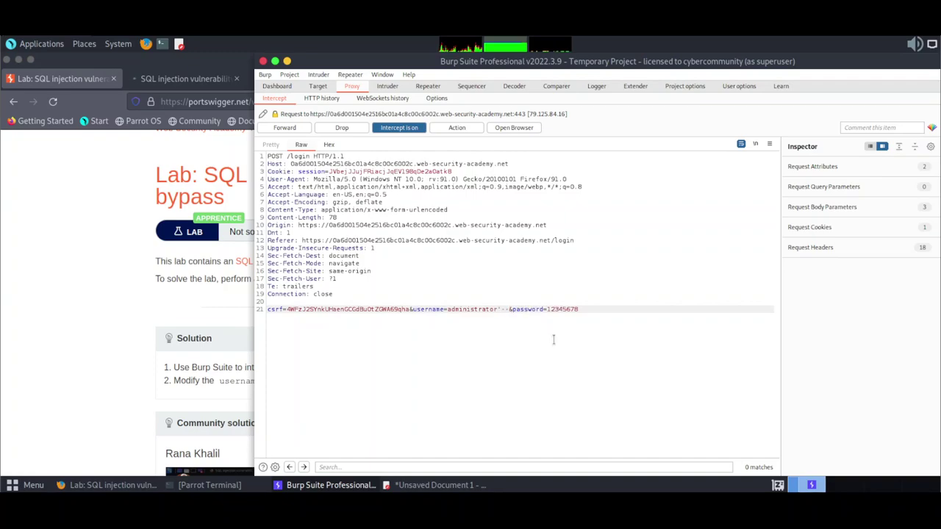
click(284, 127)
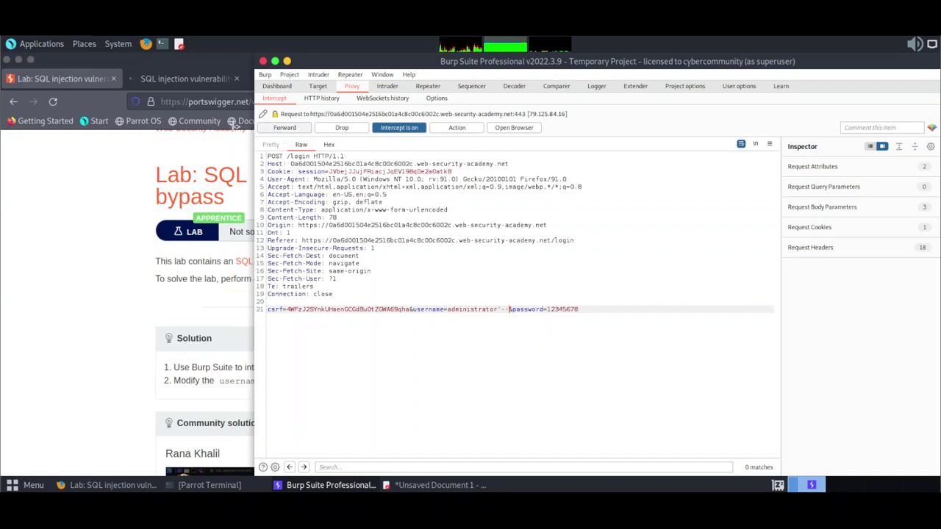
click(185, 78)
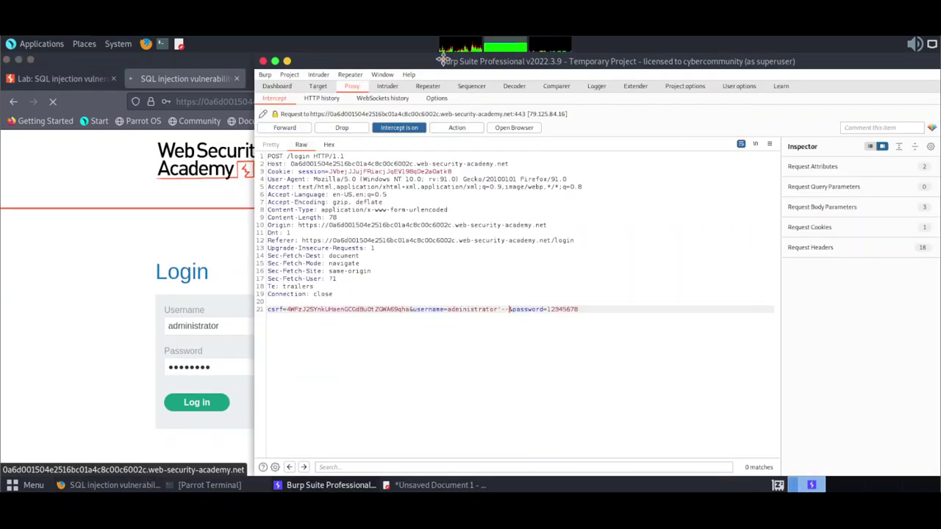
- Forward the remaining held requests and view the administrator's My Account page in Firefox
drag(444, 58, 621, 64)
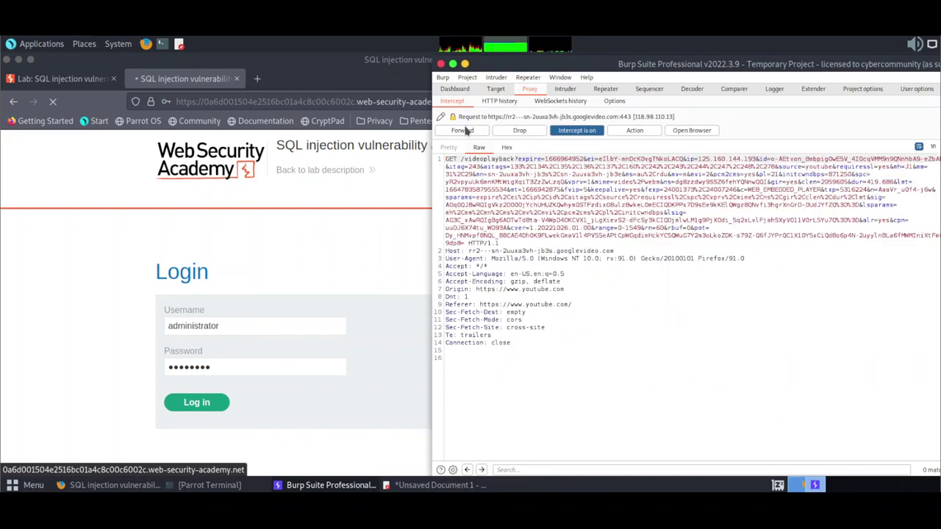
click(465, 131)
click(470, 132)
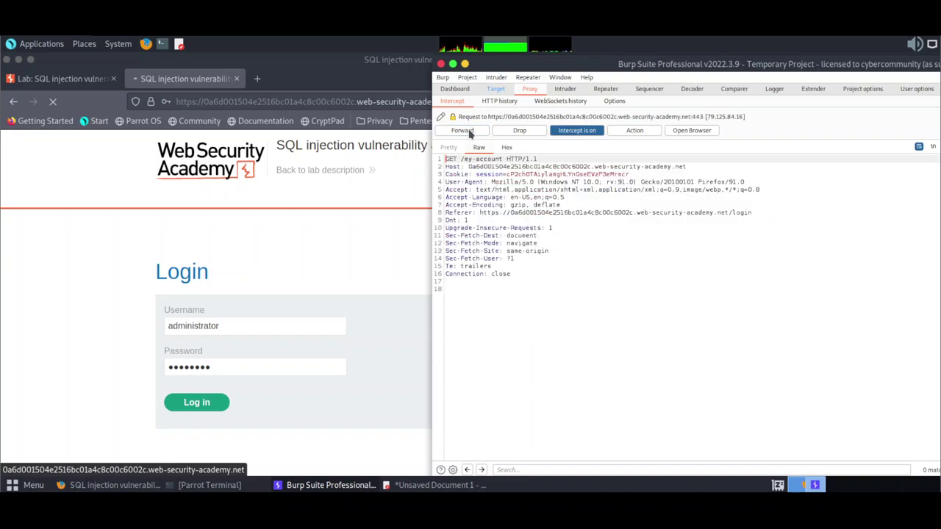
click(470, 132)
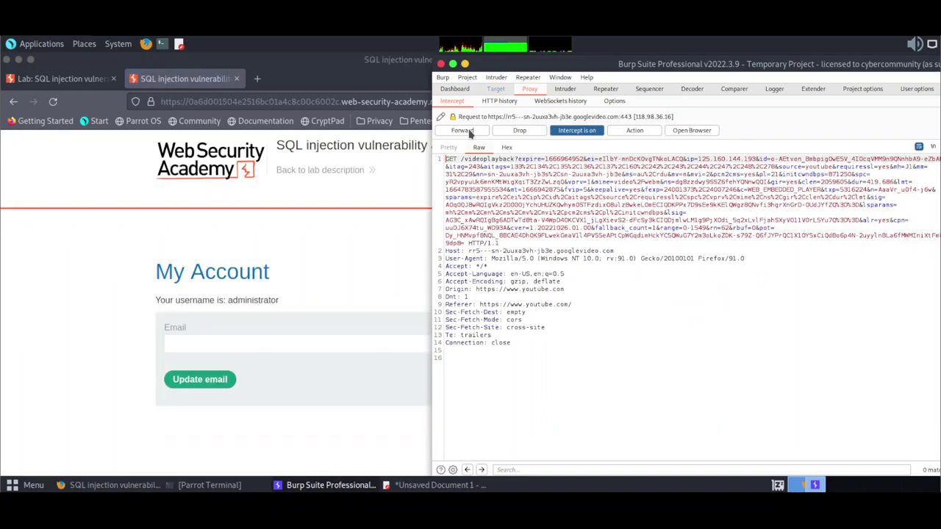
click(379, 274)
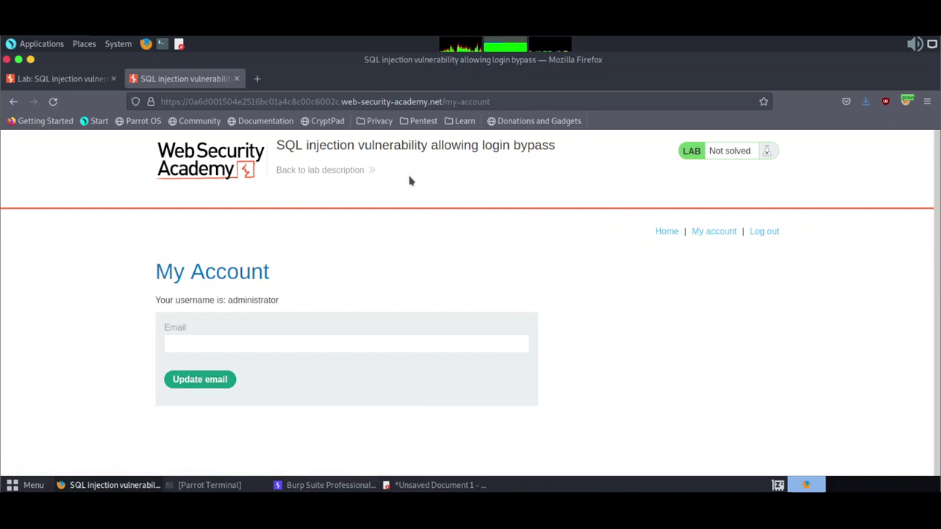
- Check the logged-in administrator username, then go back to the shop home page
drag(155, 300, 286, 301)
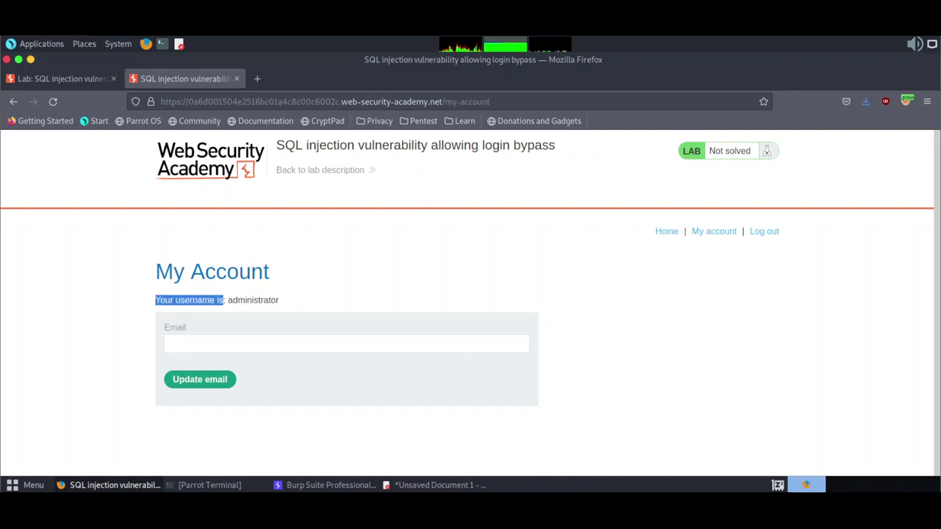
click(402, 272)
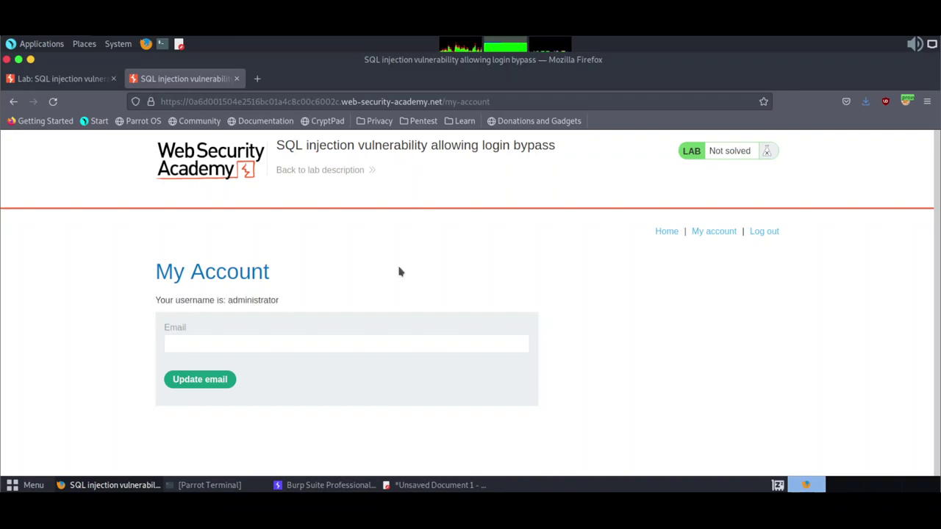
click(666, 233)
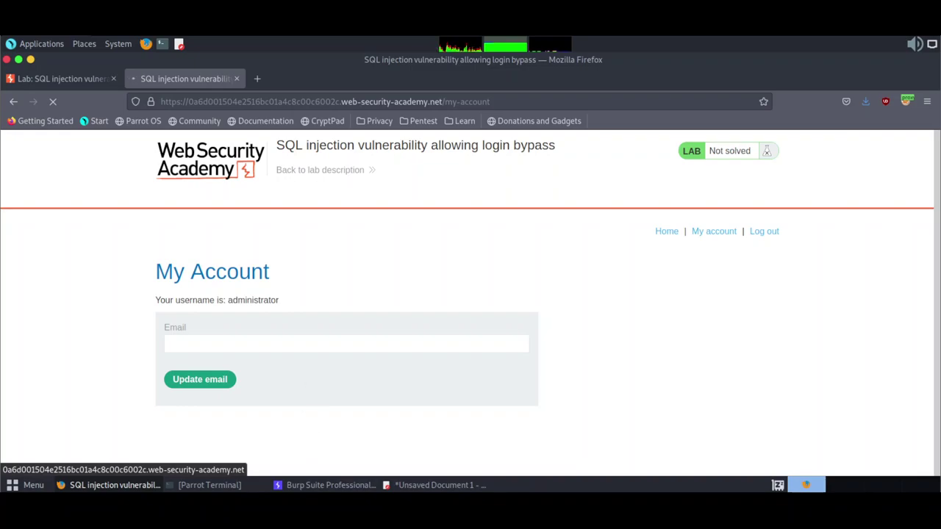
- Turn Burp's Intercept off so Firefox's pending home page request goes through
mouse_move(324, 485)
click(311, 485)
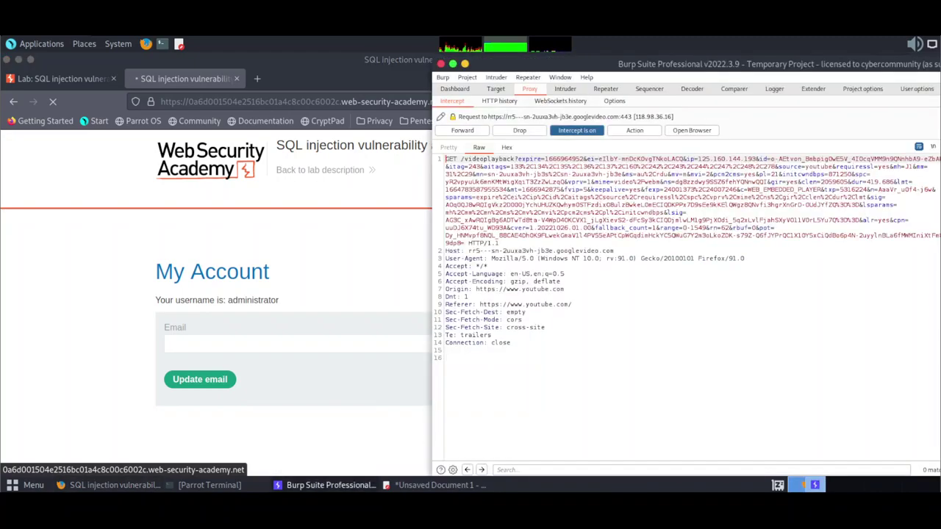
click(573, 131)
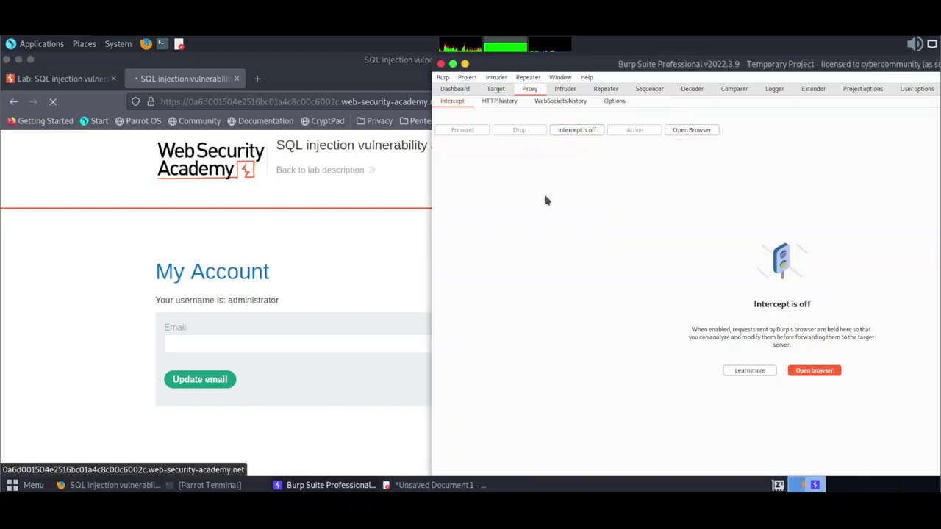
click(342, 247)
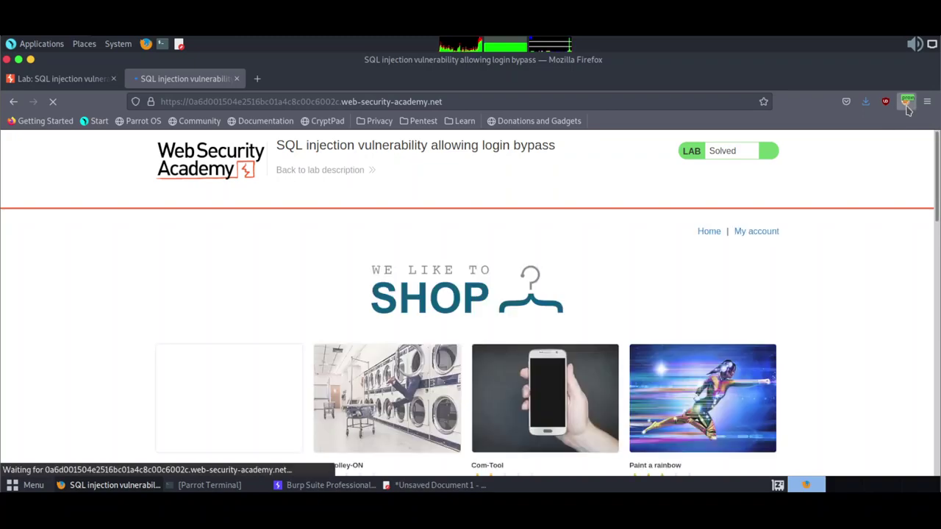
- Set FoxyProxy to Turn Off (Use Firefox Settings) so traffic bypasses Burp
click(908, 103)
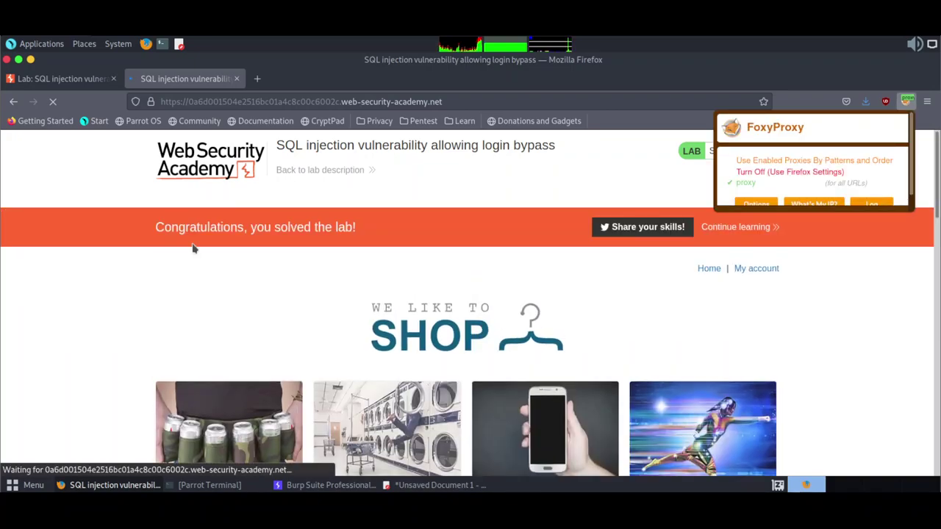
click(211, 278)
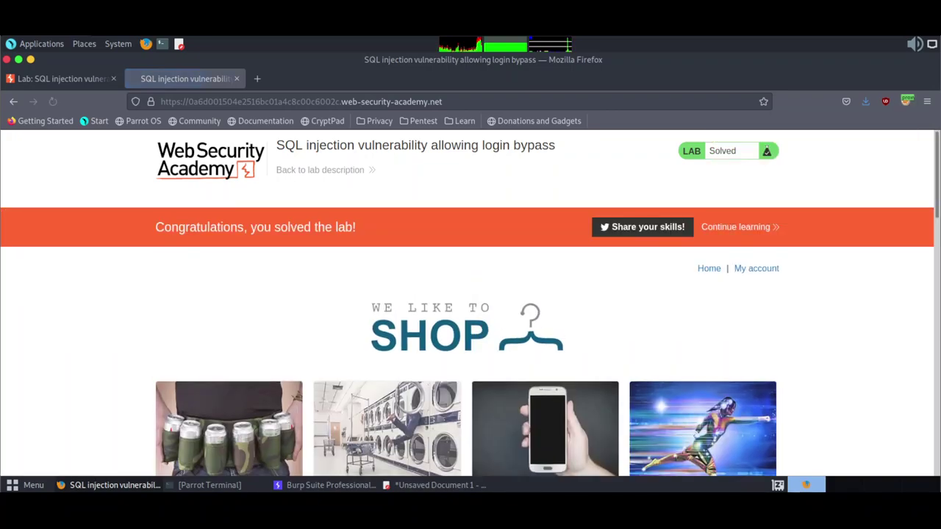
click(908, 103)
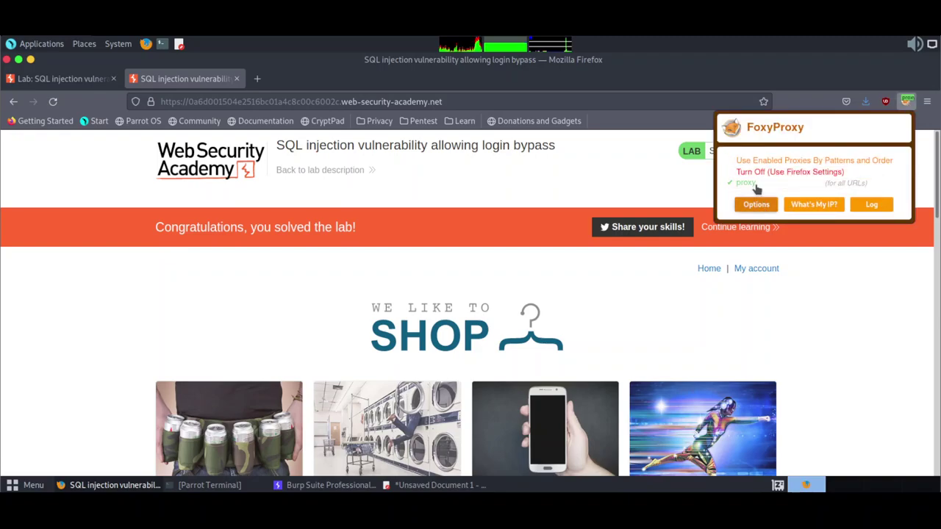
click(790, 171)
click(819, 309)
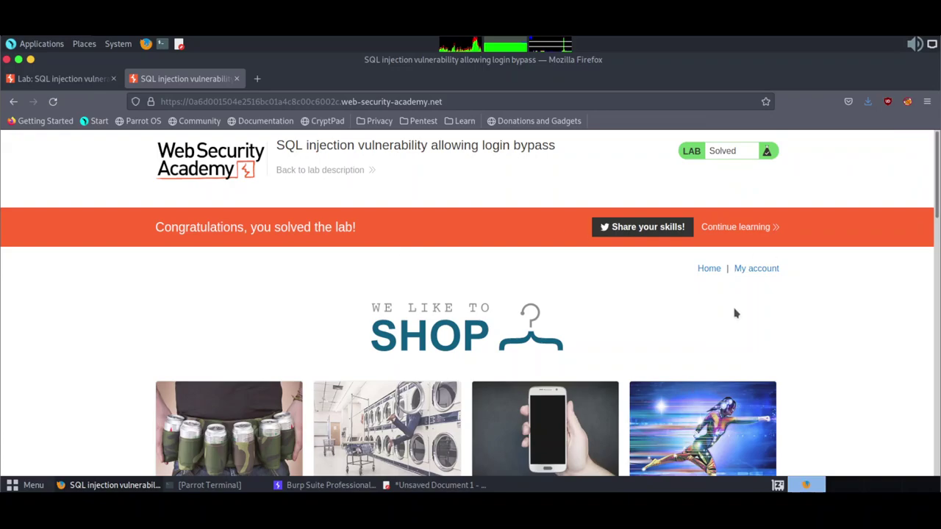
- Log the administrator out via My account, then return to My account for the login form
click(751, 270)
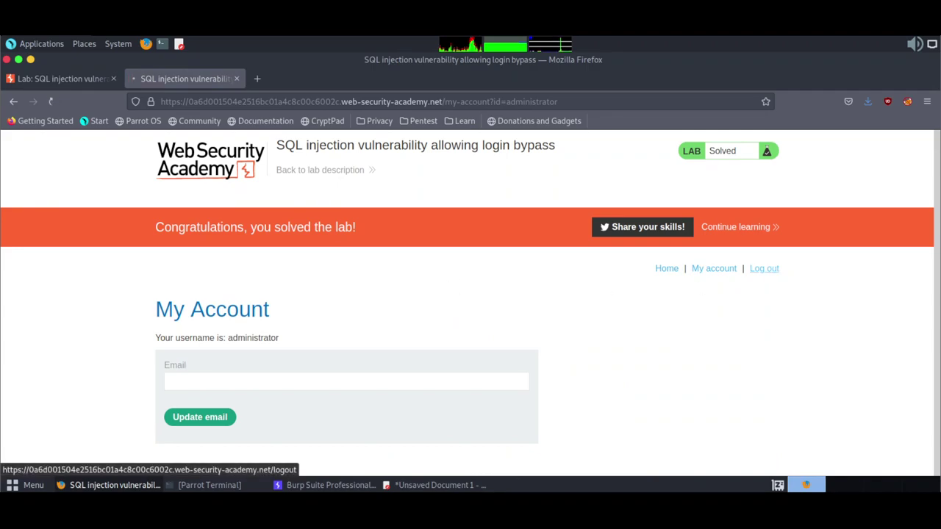
click(768, 269)
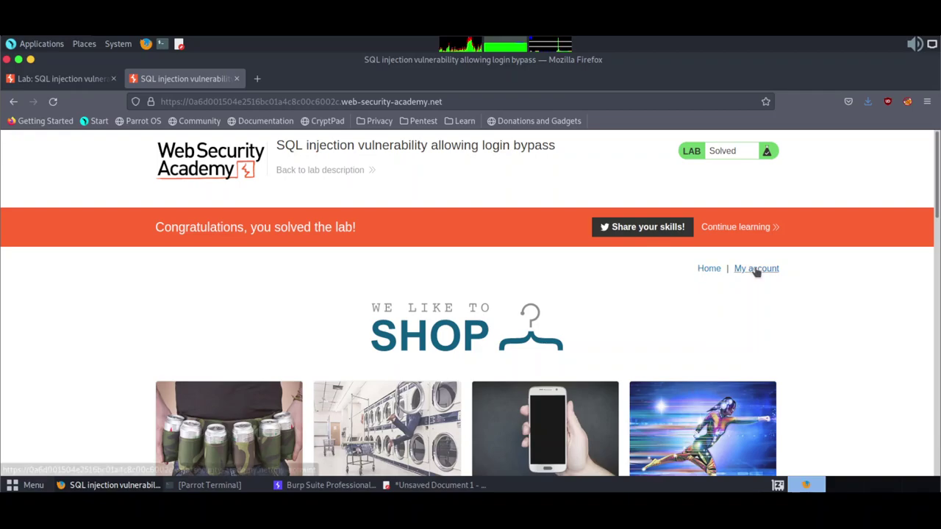
click(756, 270)
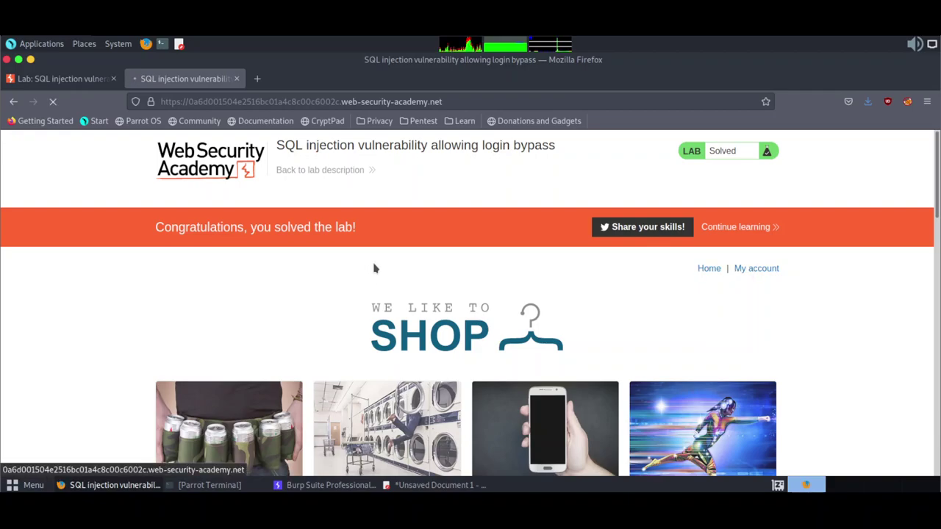
- Review the lab's solution steps on the description tab and return to the login page
click(243, 362)
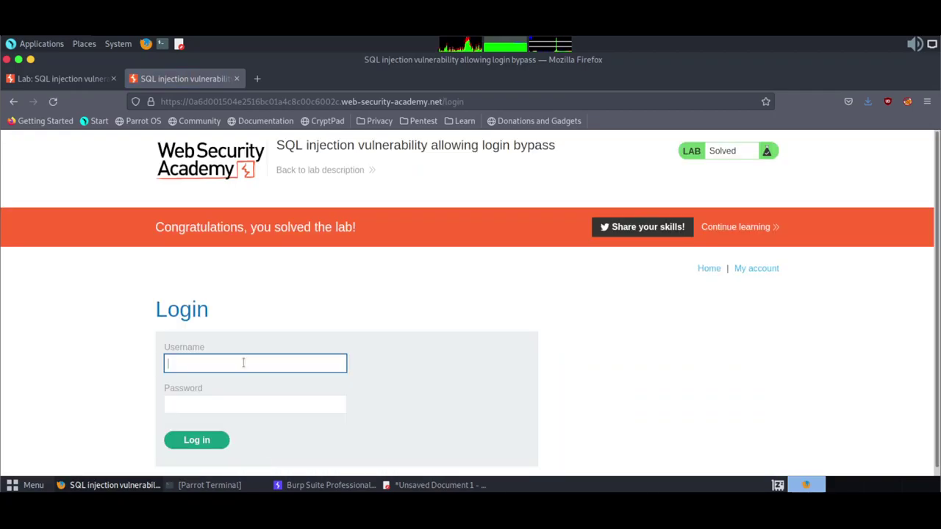
click(62, 78)
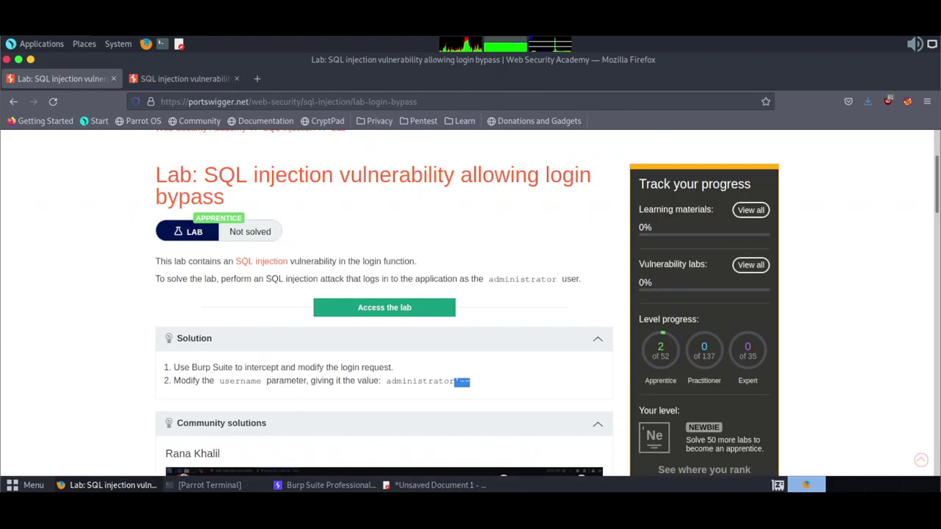
click(184, 79)
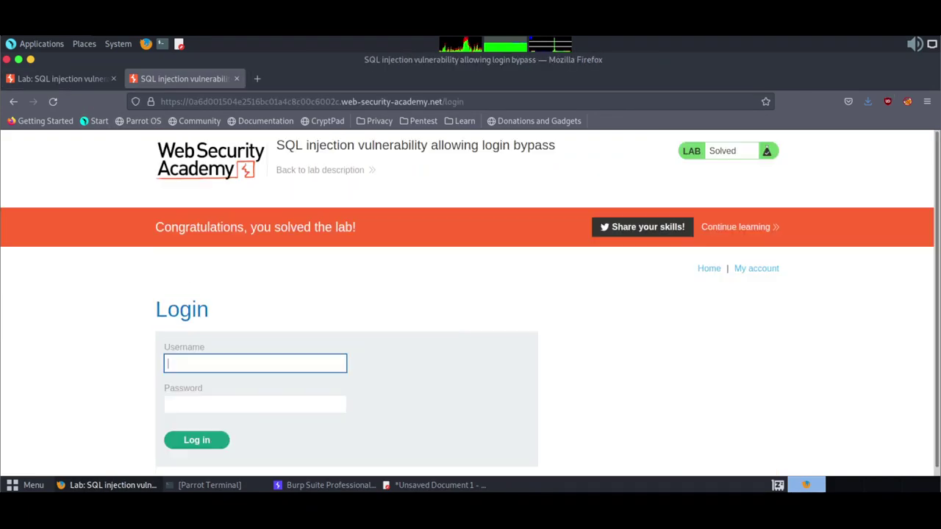
- Attempt a plain login as administrator with a guessed password, getting 'Invalid username or password.'
click(257, 364)
text(ad)
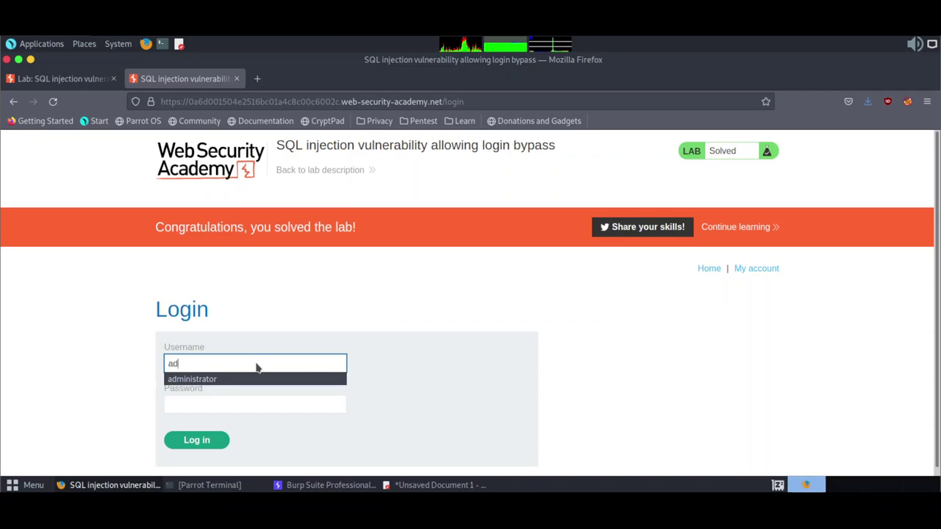
text(m)
key(Escape)
text(inistrat)
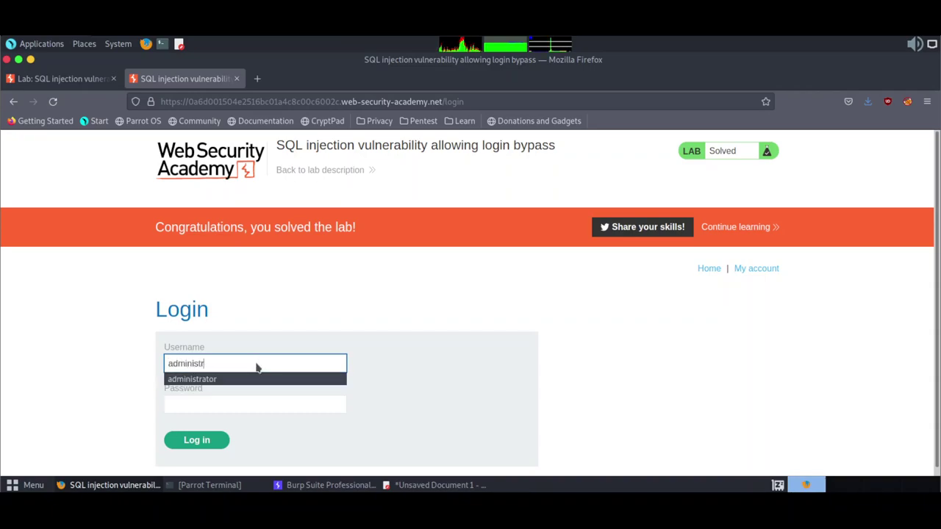
text(or)
click(255, 404)
text(1234)
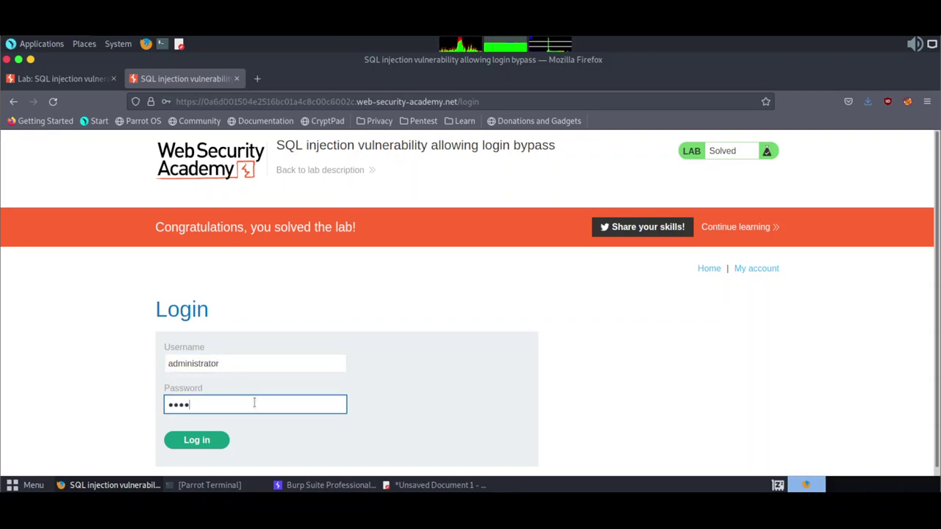
text(78)
click(197, 442)
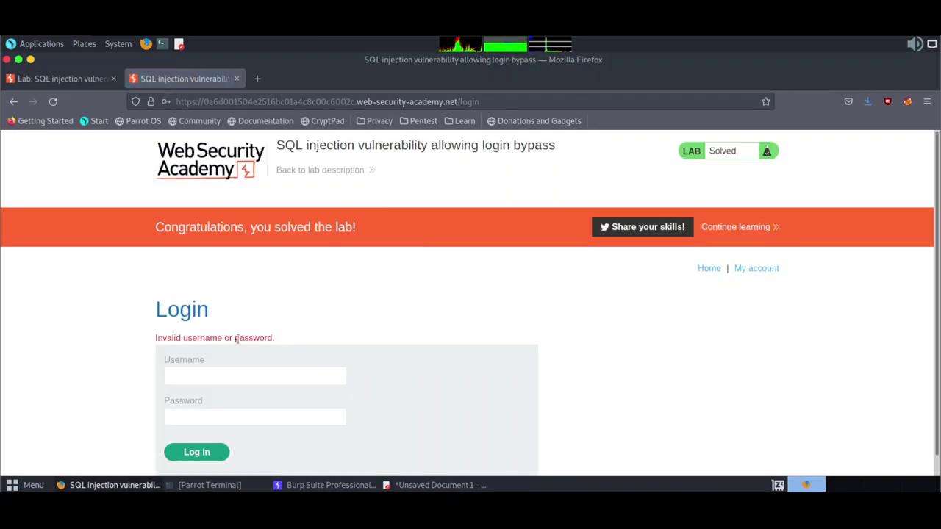
drag(155, 337, 282, 350)
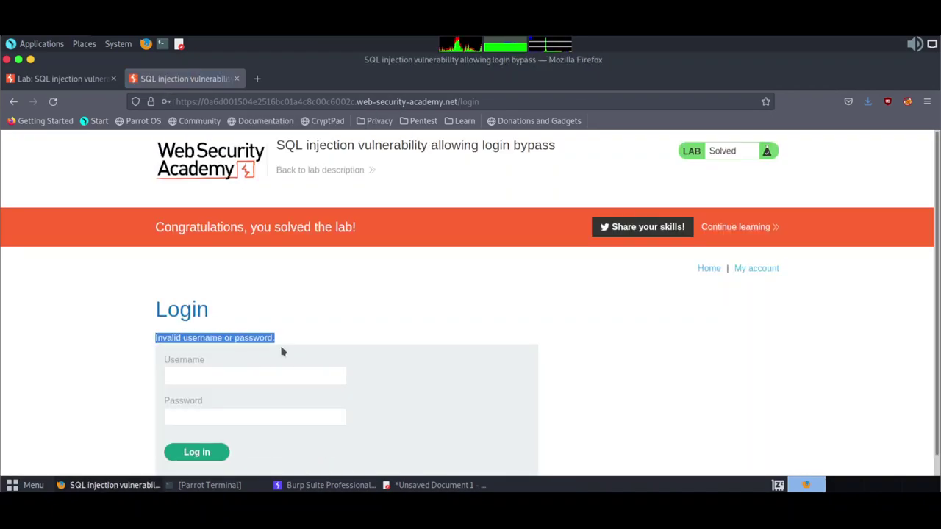
click(287, 377)
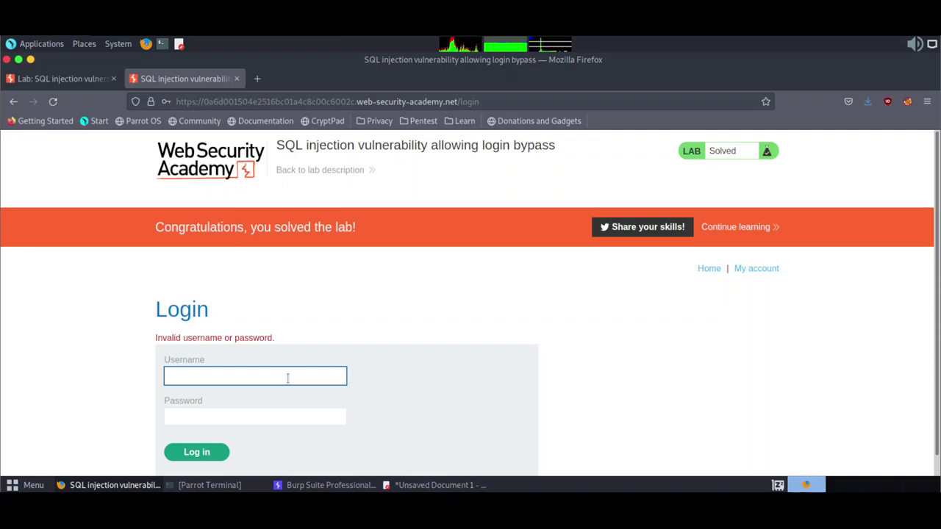
- Log in with username administrator'-- and a dummy password, confirming My Account shows administrator
text(adminis)
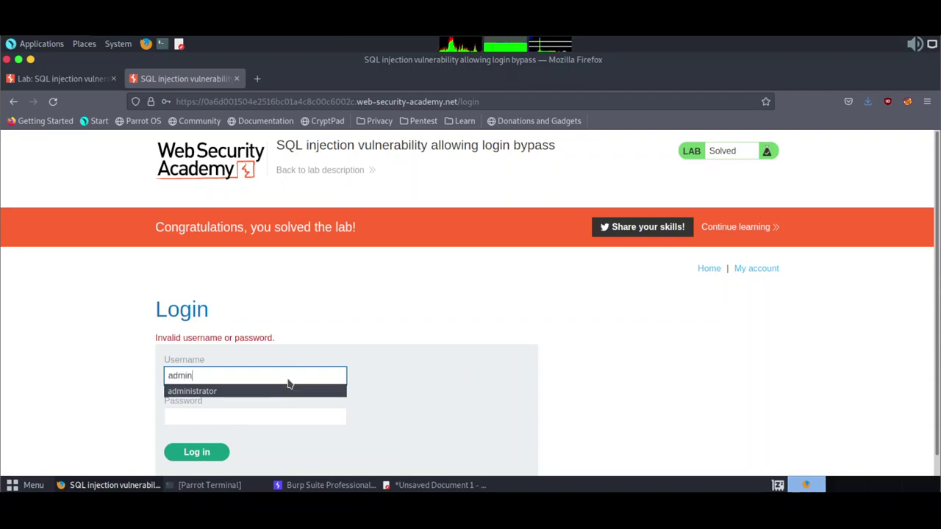
text(trator)
text('--)
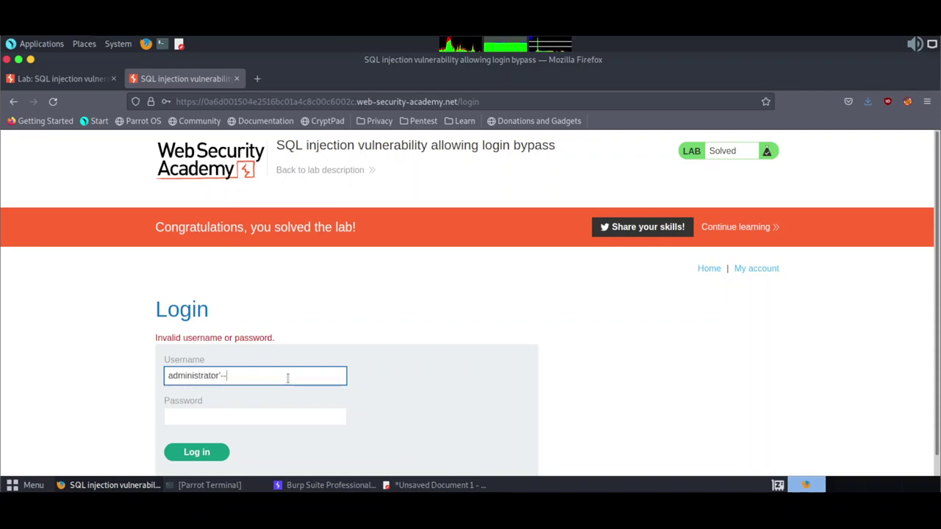
scroll(287, 378, down, 1)
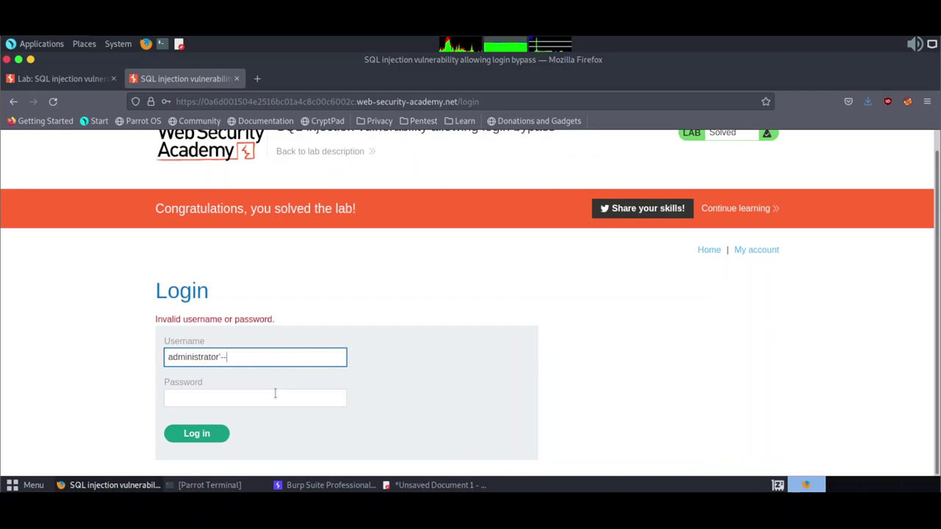
click(273, 397)
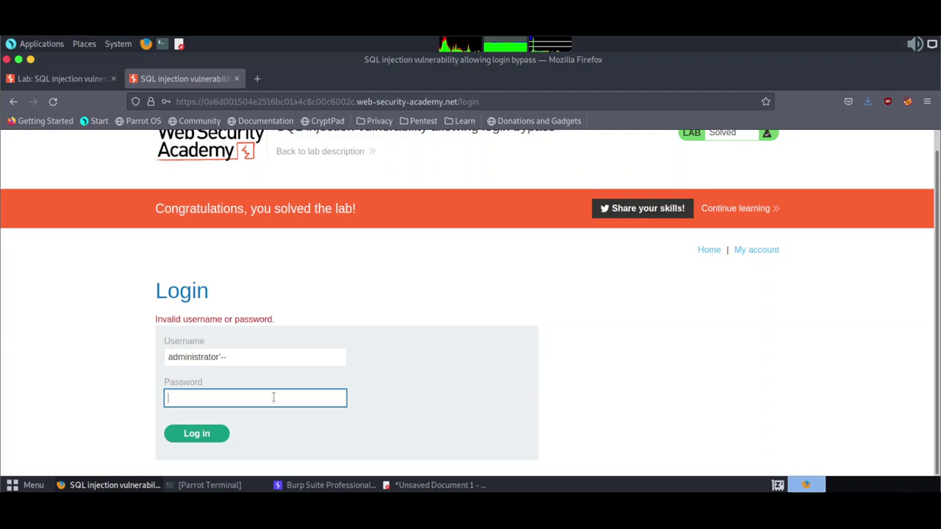
text(a)
text(aard)
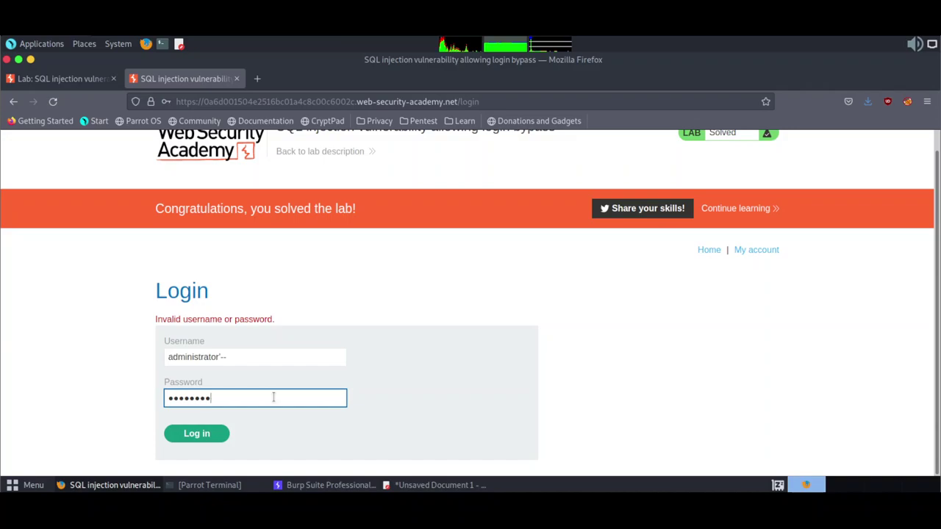
click(214, 433)
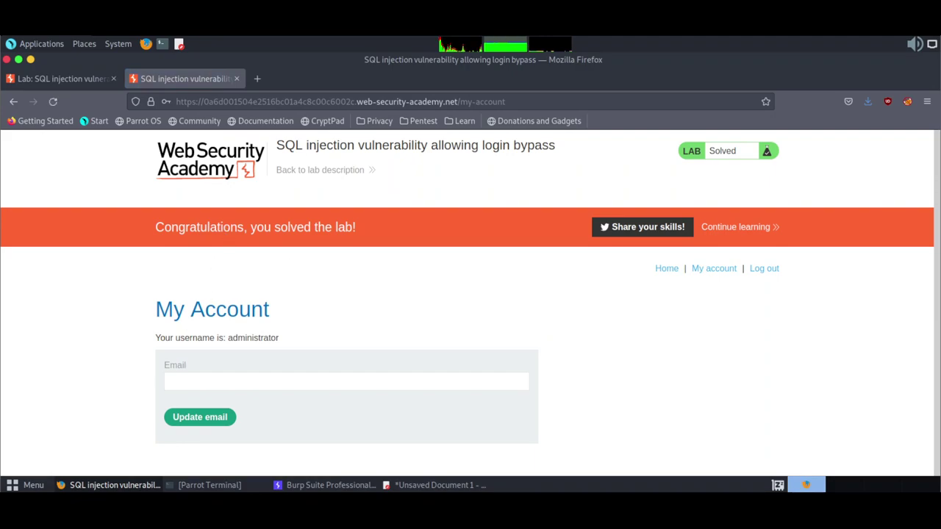
drag(155, 337, 313, 345)
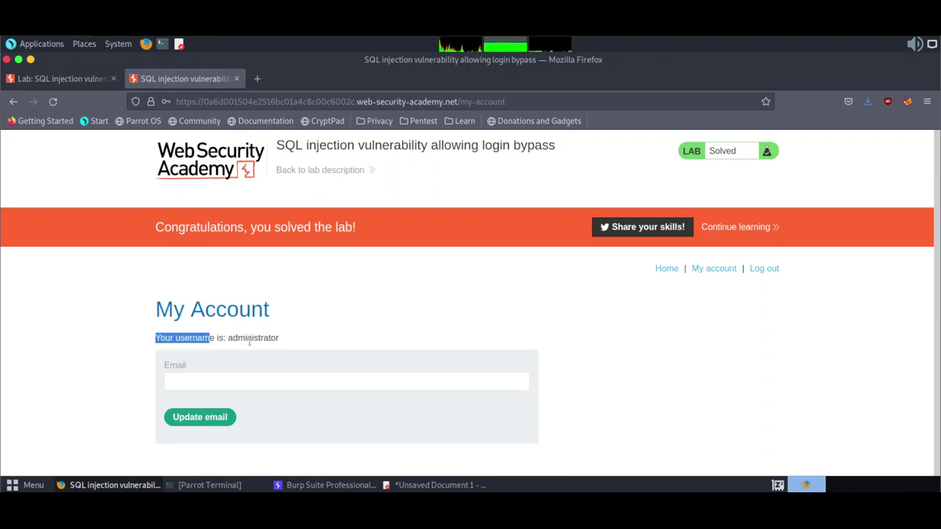
click(349, 318)
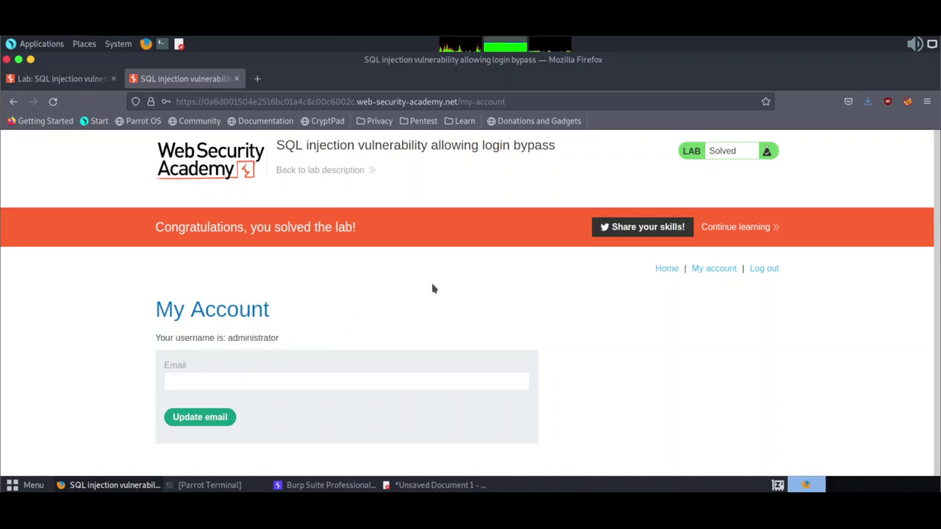